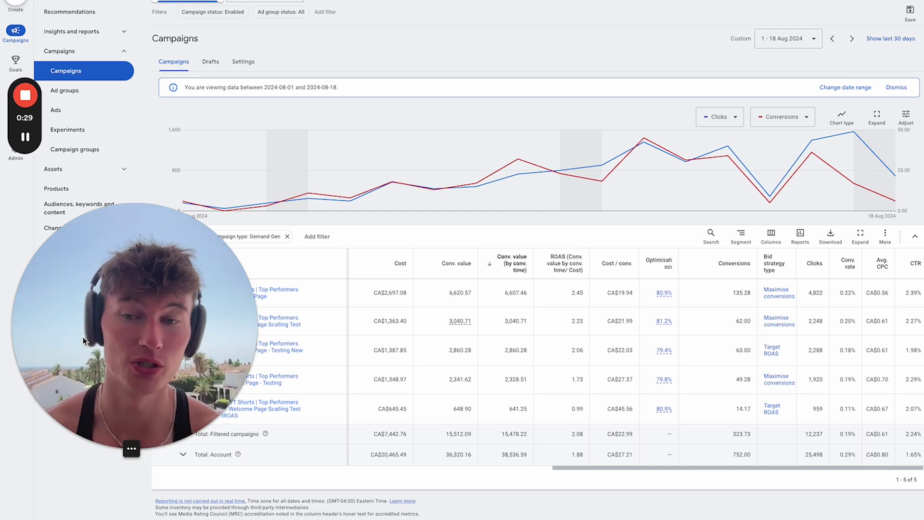
Step: Bring up the UK account's three budget-limited campaigns with the Cost > £1.00 filter
left_click_drag(210, 371, 193, 96)
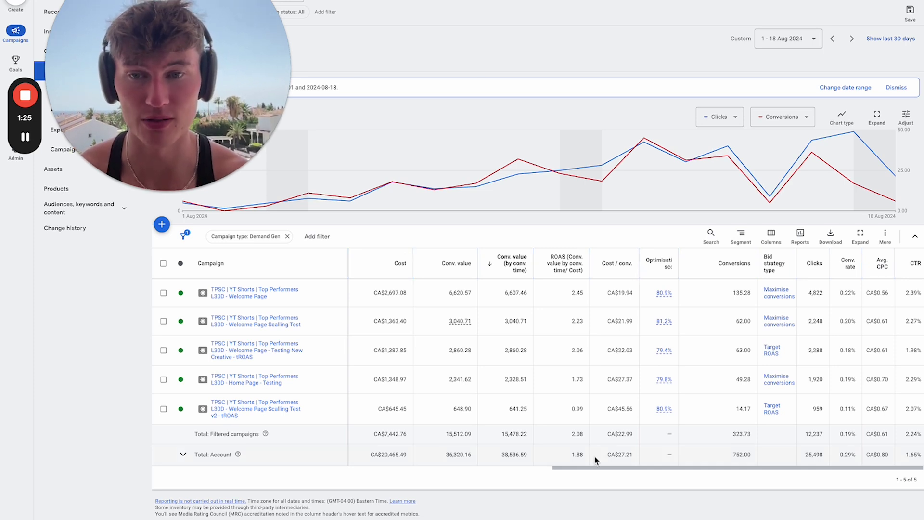
left_click_drag(200, 75, 256, 61)
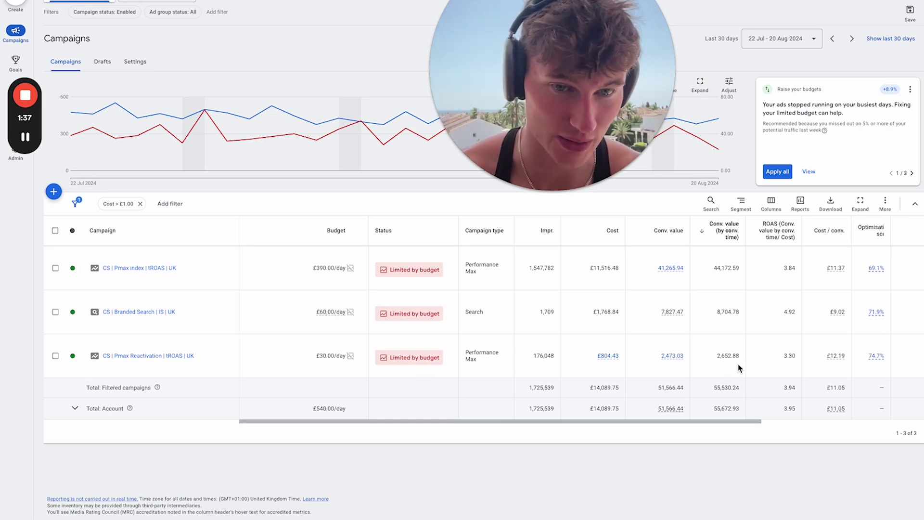
Step: Start a new campaign with the Sales objective and goals Purchases, Contacts and Phone call leads
double_click(715, 391)
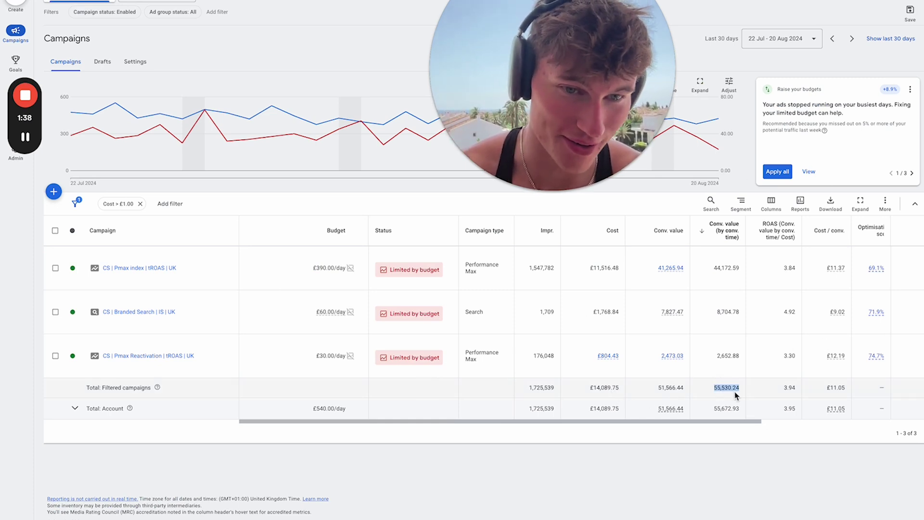
left_click(779, 462)
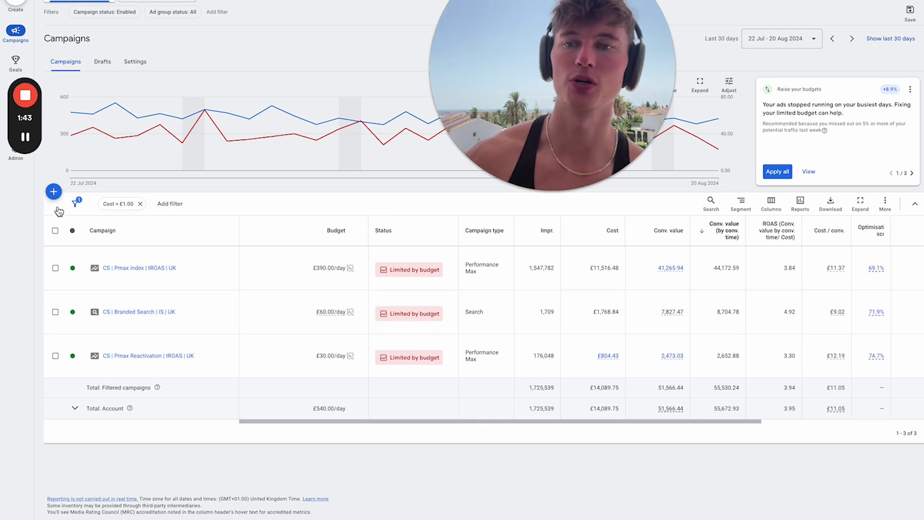
left_click(53, 192)
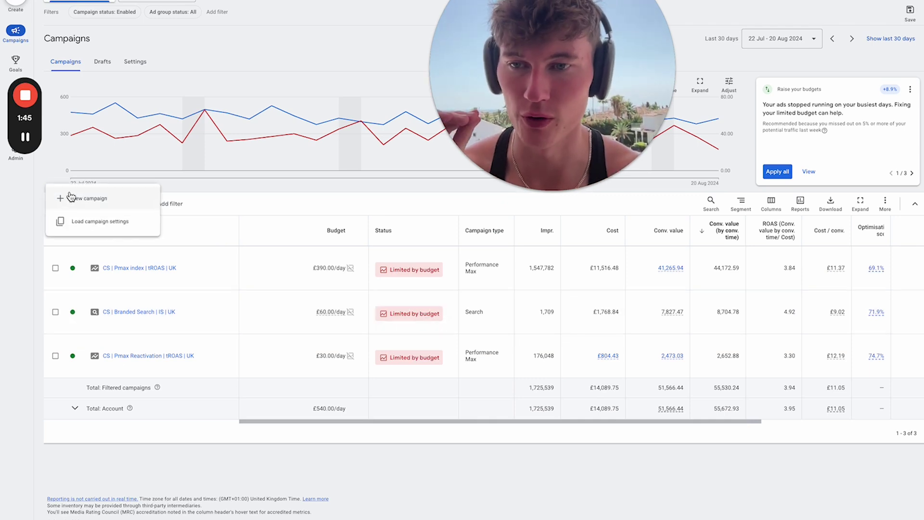
left_click(378, 491)
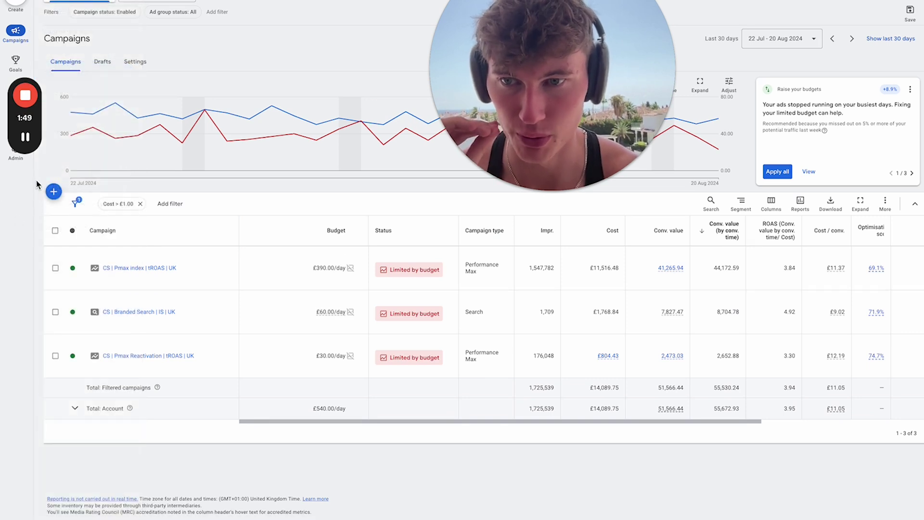
left_click(54, 193)
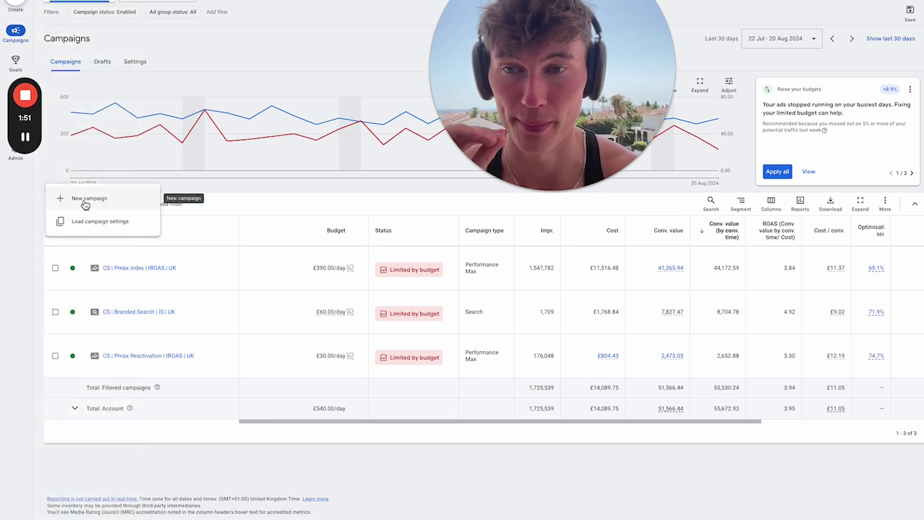
left_click(85, 203)
left_click(275, 91)
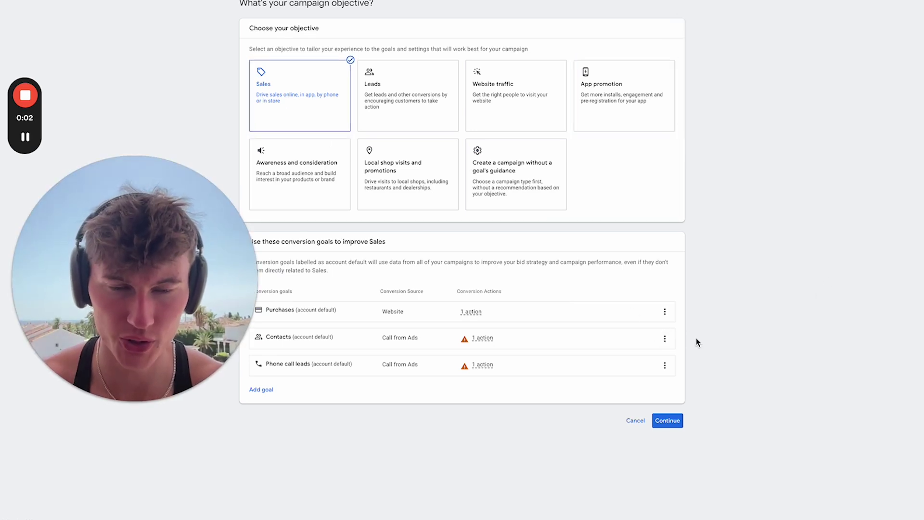
Step: Remove the Contacts and Phone call leads conversion goals, leaving only Purchases
left_click(665, 339)
left_click(699, 361)
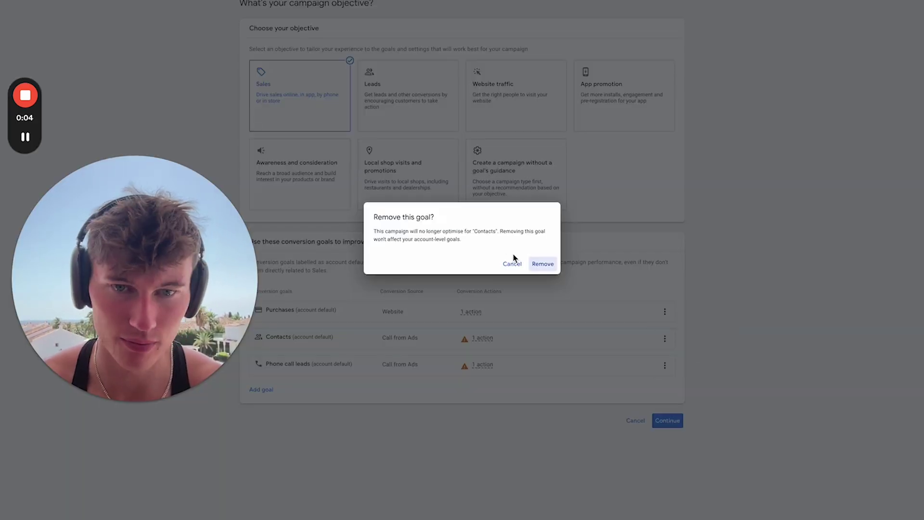
left_click(543, 264)
left_click(665, 330)
left_click(684, 337)
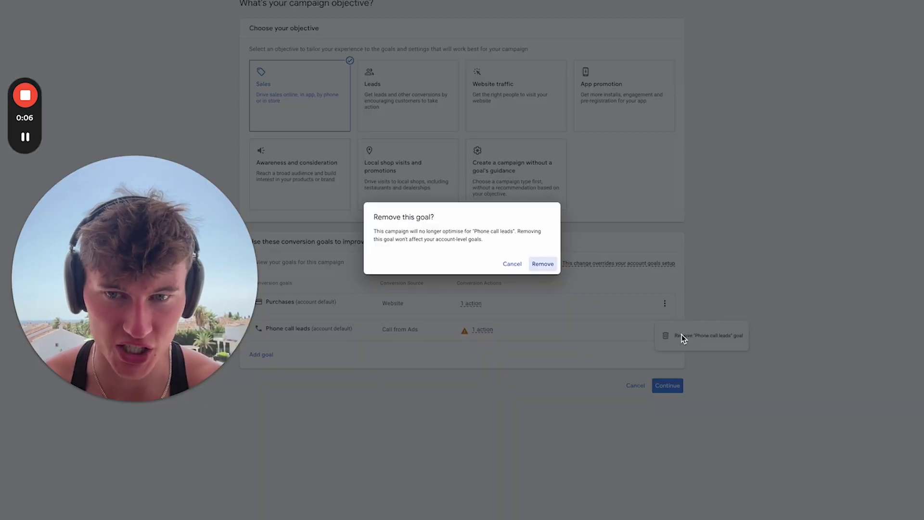
left_click(541, 265)
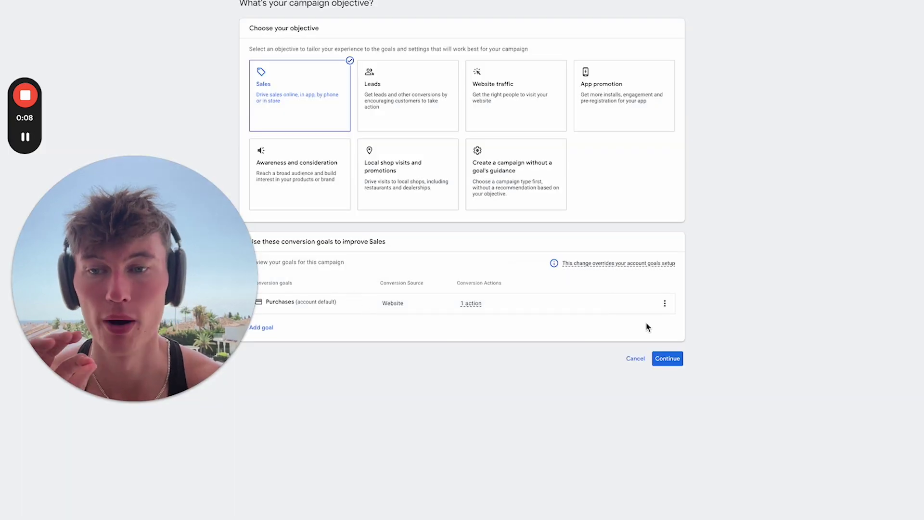
Step: Continue and choose Demand Gen as the campaign type
left_click(668, 360)
scroll(536, 361, "down", 2)
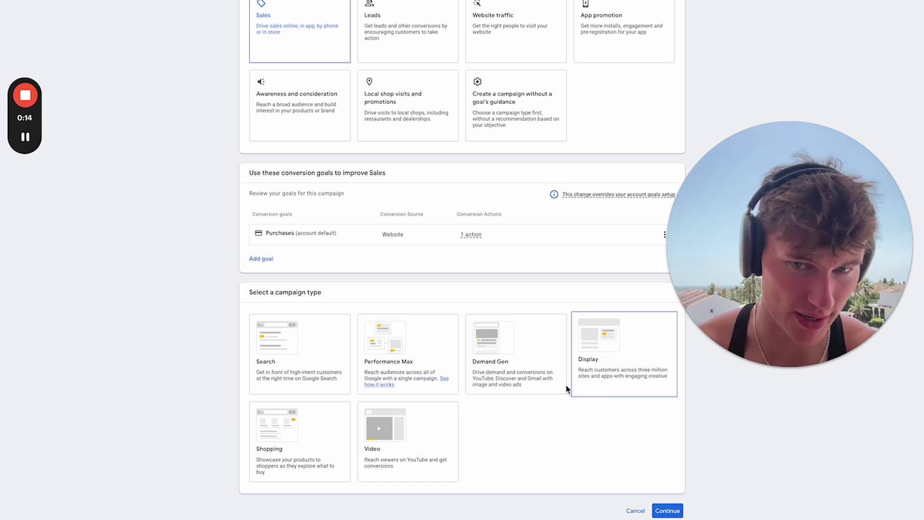
scroll(532, 412, "down", 1)
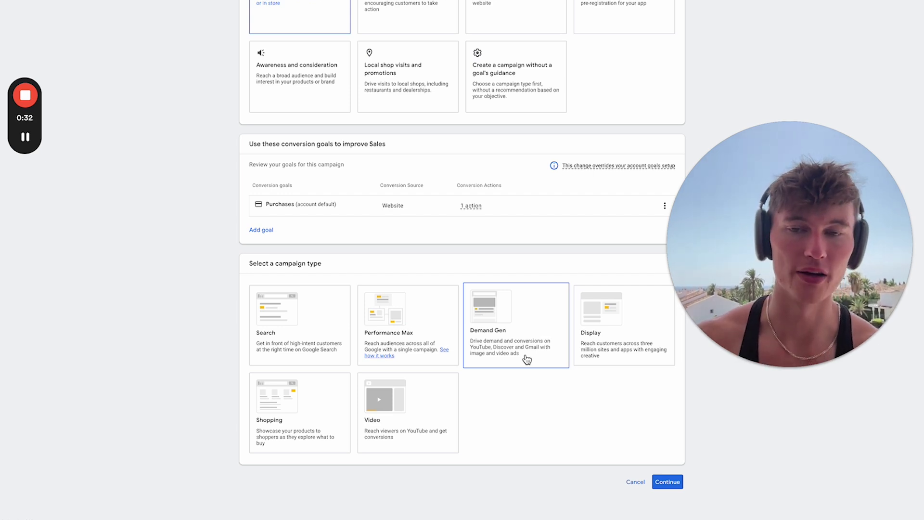
left_click(289, 332)
left_click(421, 330)
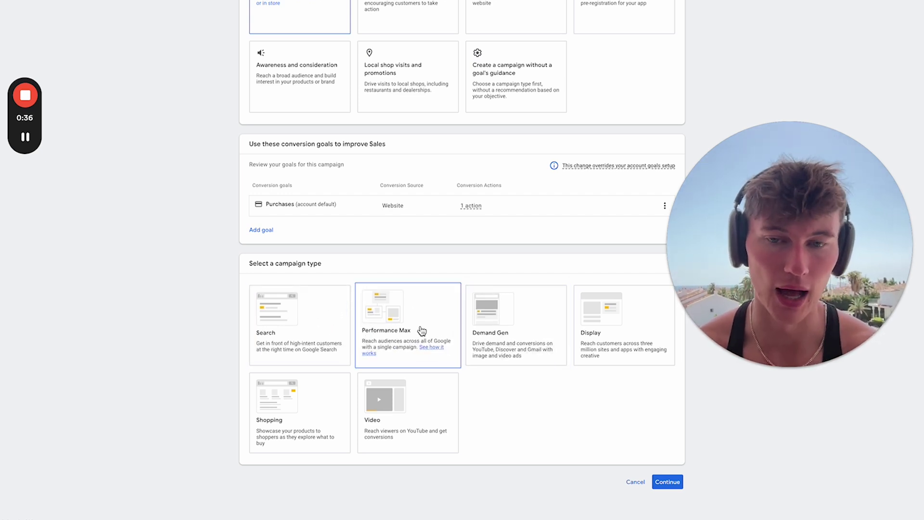
left_click(509, 315)
scroll(655, 434, "down", 2)
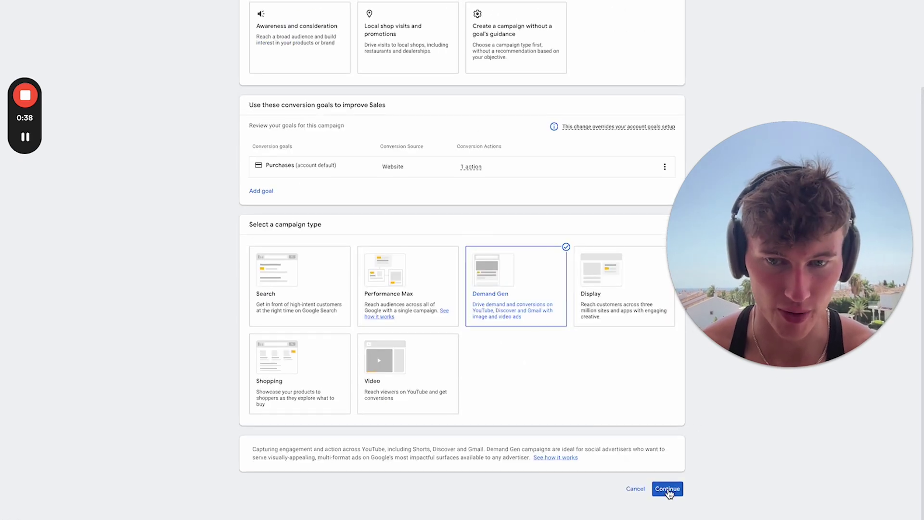
Step: Continue to setup and replace the default name with 'TPSCo. - Demand Gen - Best Sellers -'
left_click(668, 489)
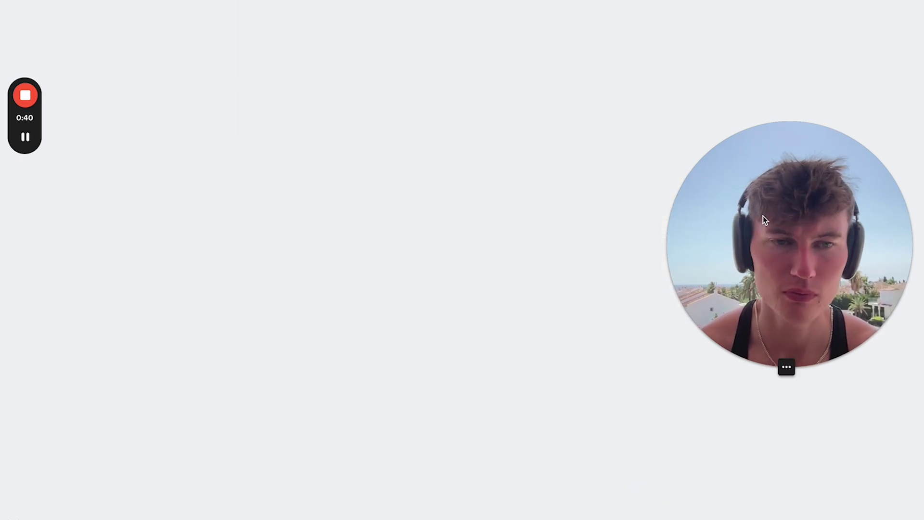
left_click_drag(770, 231, 754, 136)
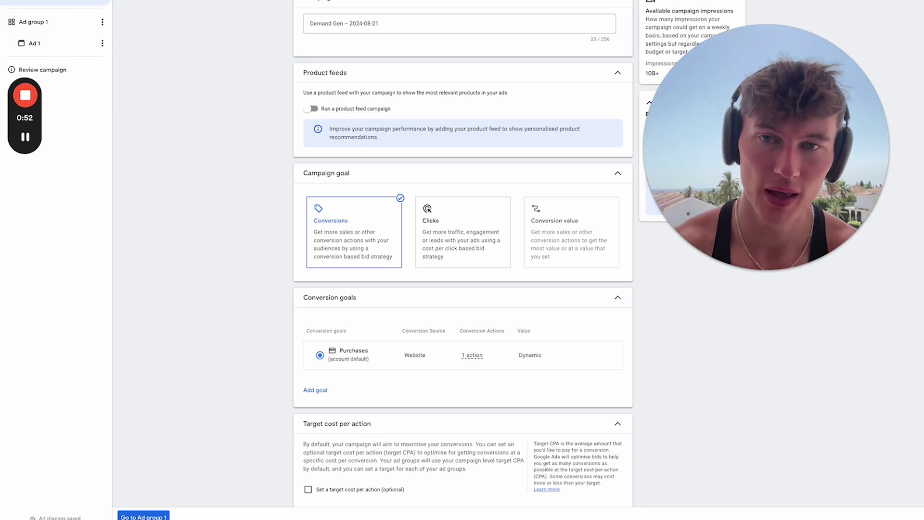
left_click(416, 28)
left_click_drag(417, 27, 319, 22)
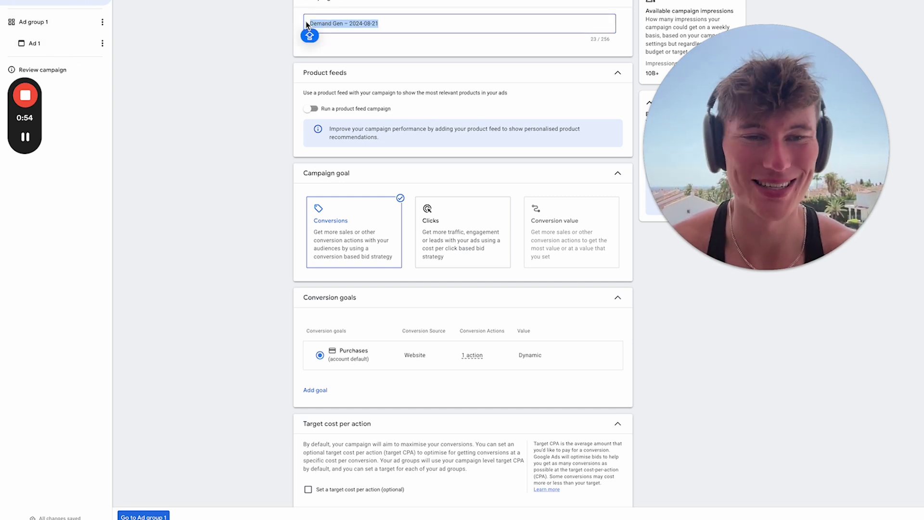
type("TPSCo. -")
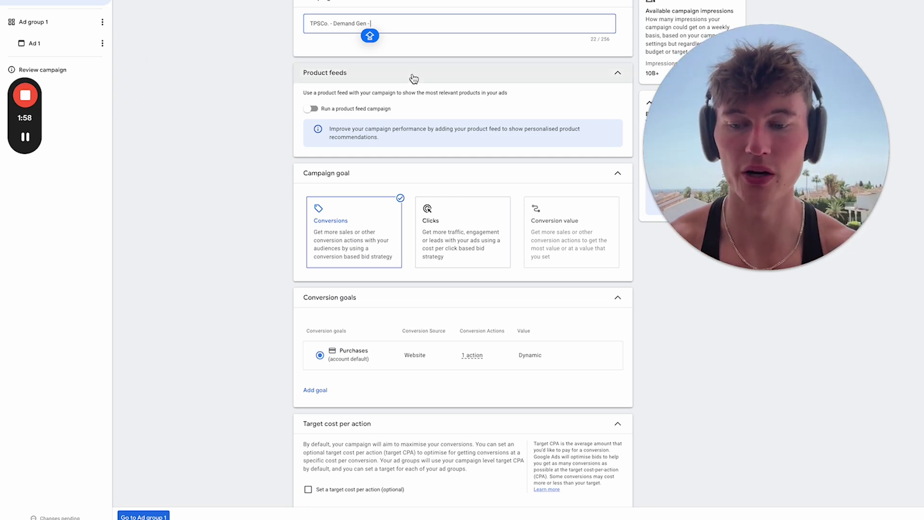
type("beST")
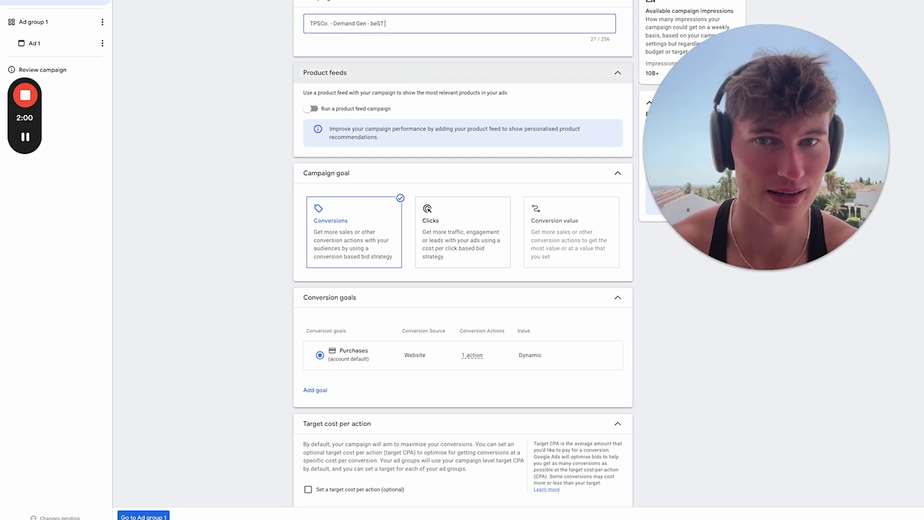
key("BackSpace")
type("Best Sellers -")
key("Caps_Lock")
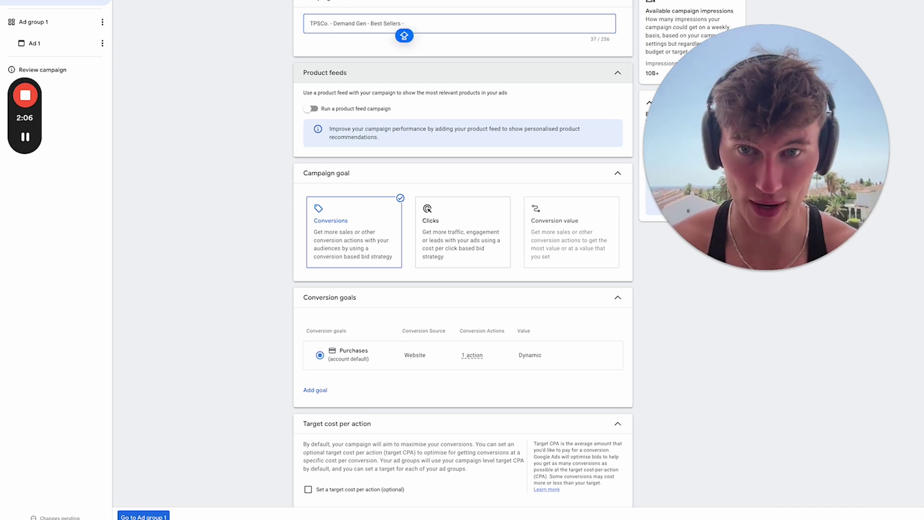
Step: Append 'Conversions - US' to the end of the campaign name
left_click(461, 369)
scroll(461, 369, "down", 6)
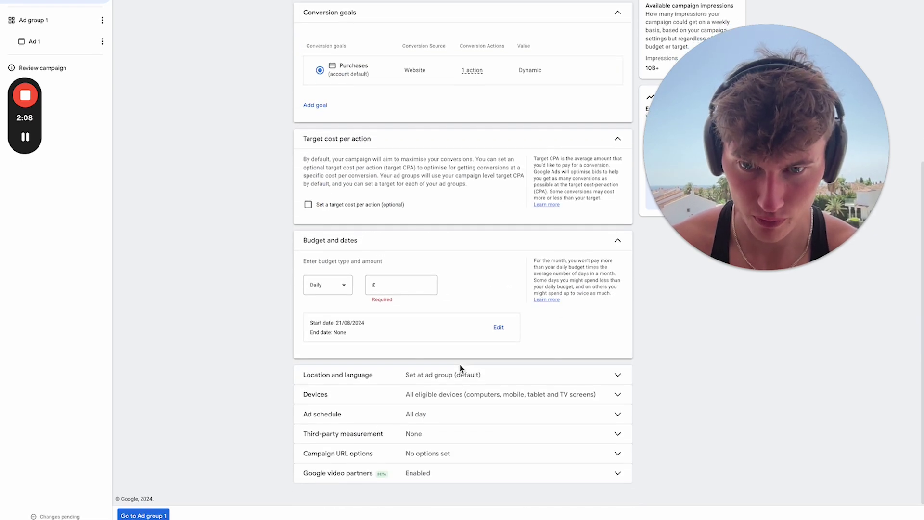
scroll(461, 369, "up", 6)
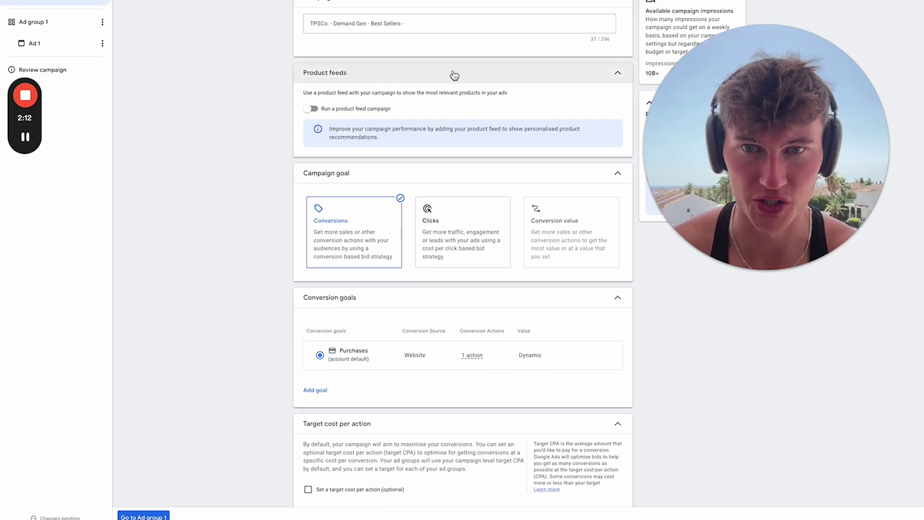
left_click(453, 25)
type("Conversi")
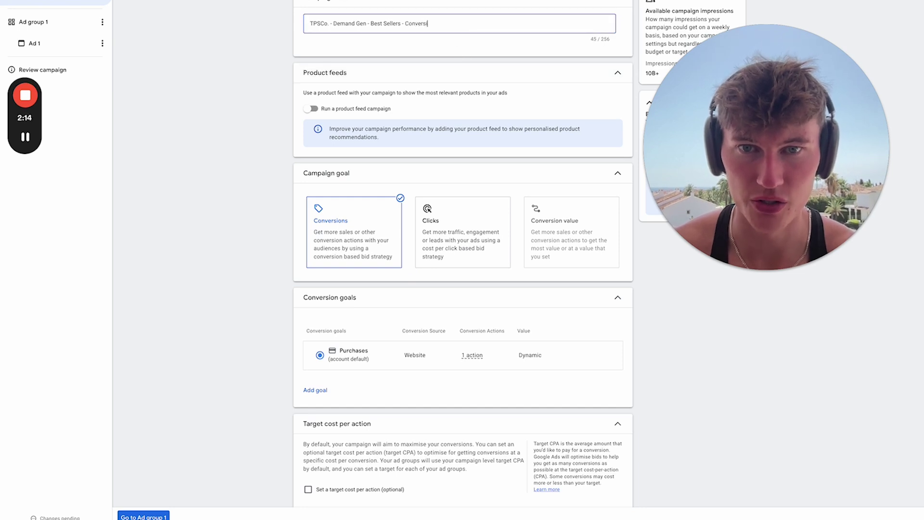
type("ons - ")
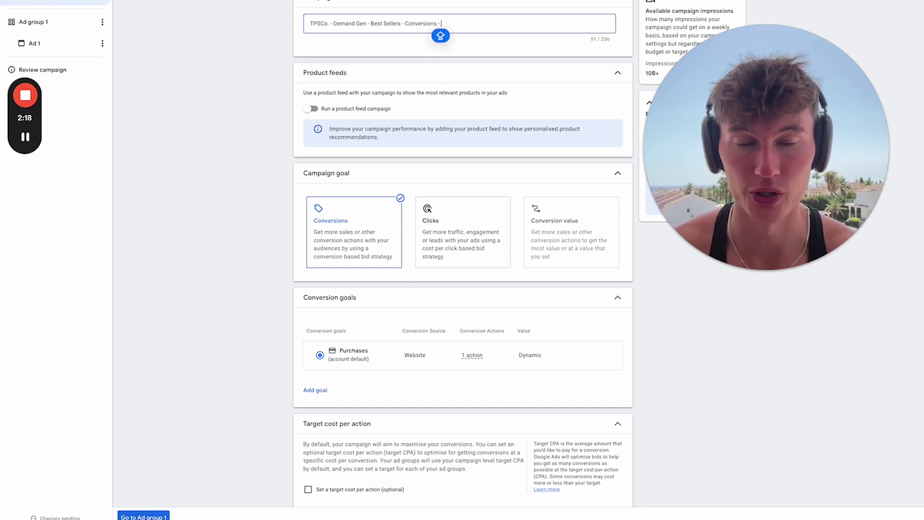
type("US")
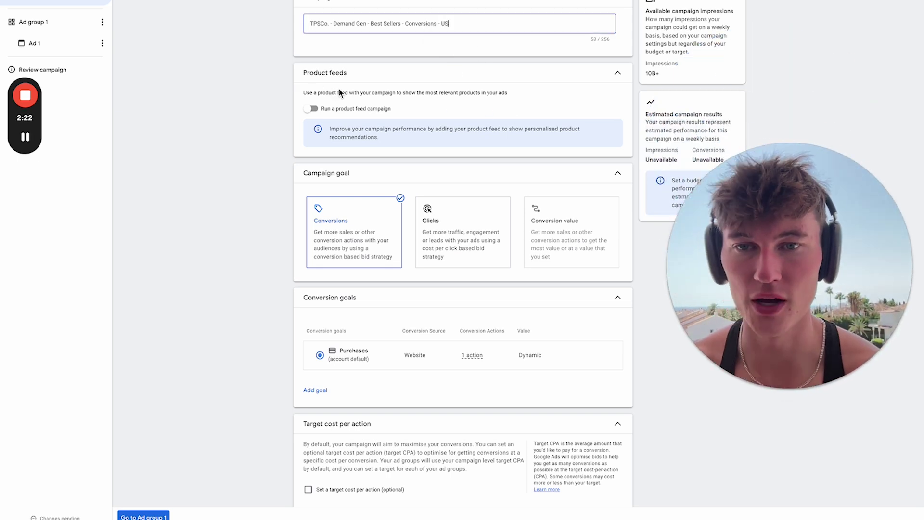
Step: Highlight the product feeds explanation on the campaign setup page
left_click_drag(338, 92, 406, 102)
left_click(342, 93)
left_click_drag(307, 92, 483, 109)
left_click(459, 96)
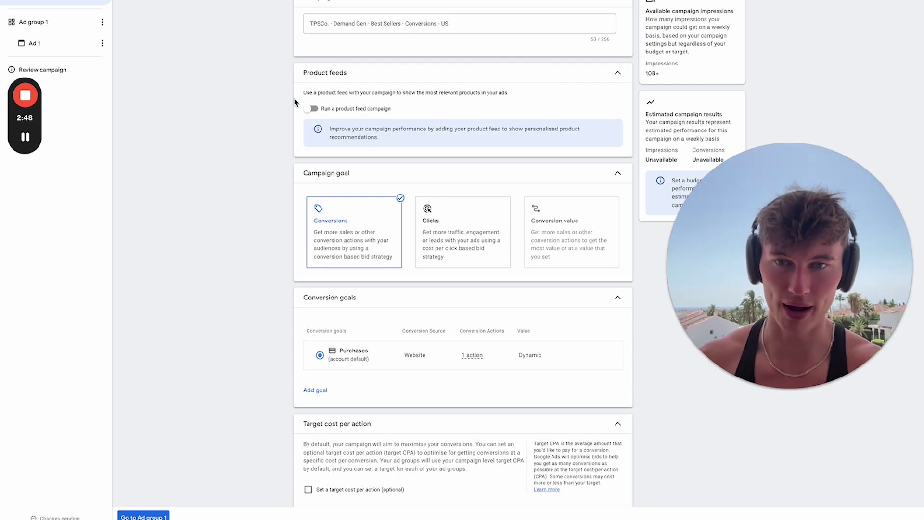
left_click(352, 108)
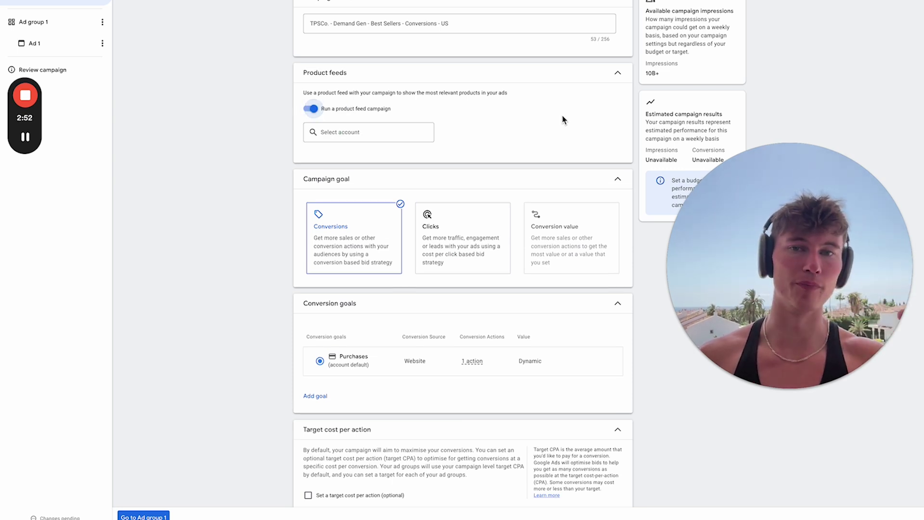
left_click(409, 135)
left_click(379, 165)
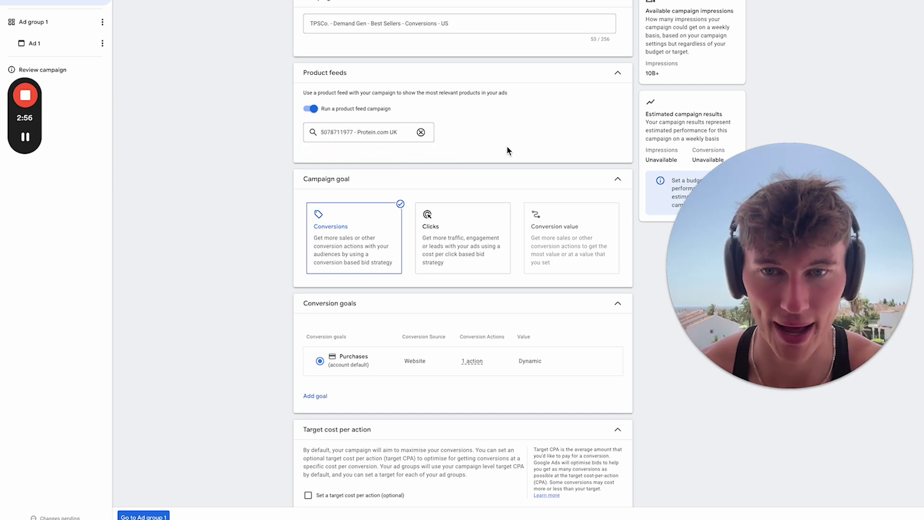
scroll(527, 180, "down", 1)
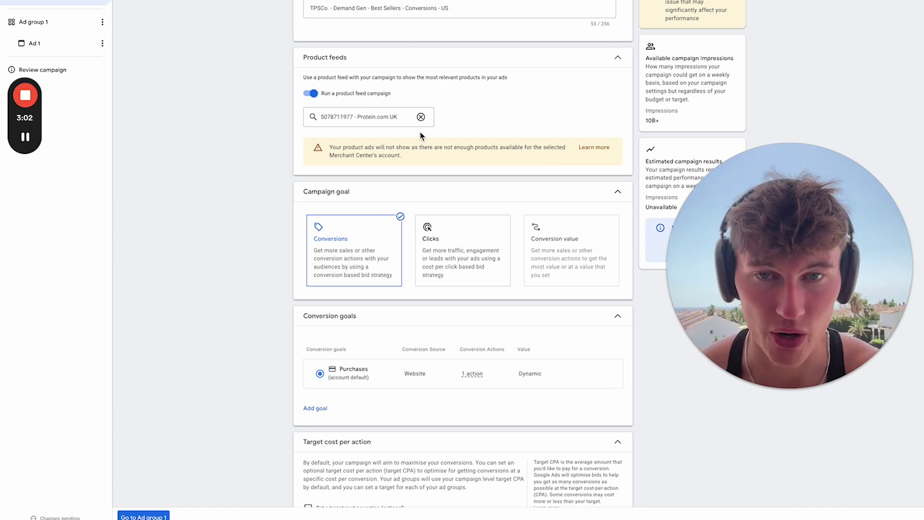
left_click(421, 117)
left_click(316, 99)
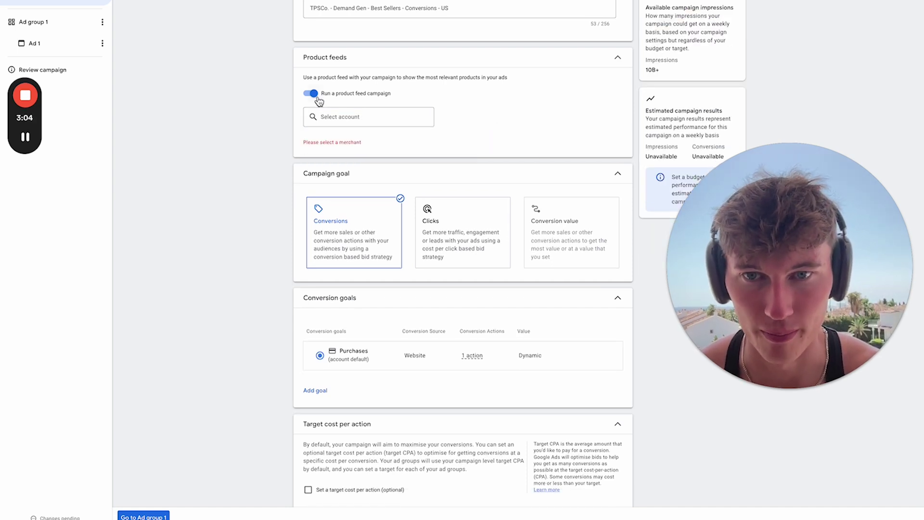
left_click(311, 92)
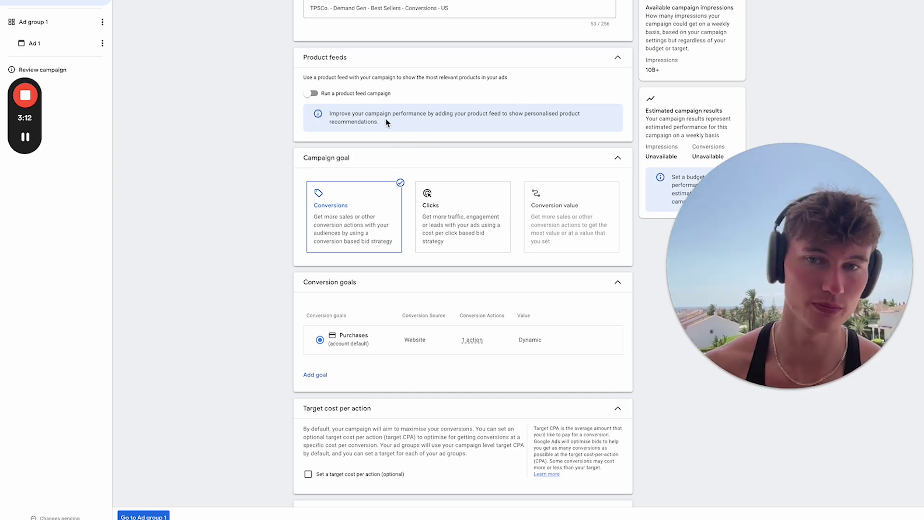
Step: Try the target cost per action option, then leave it unchecked
scroll(477, 187, "down", 1)
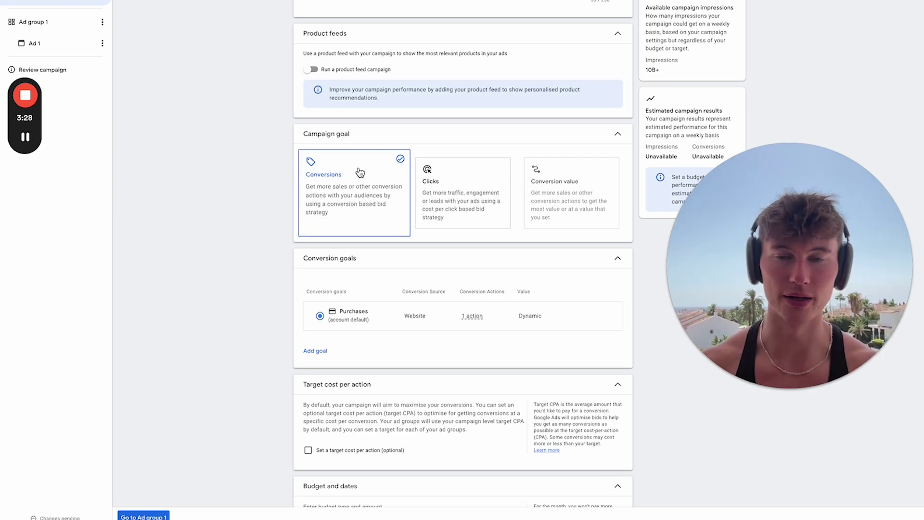
scroll(380, 291, "down", 1)
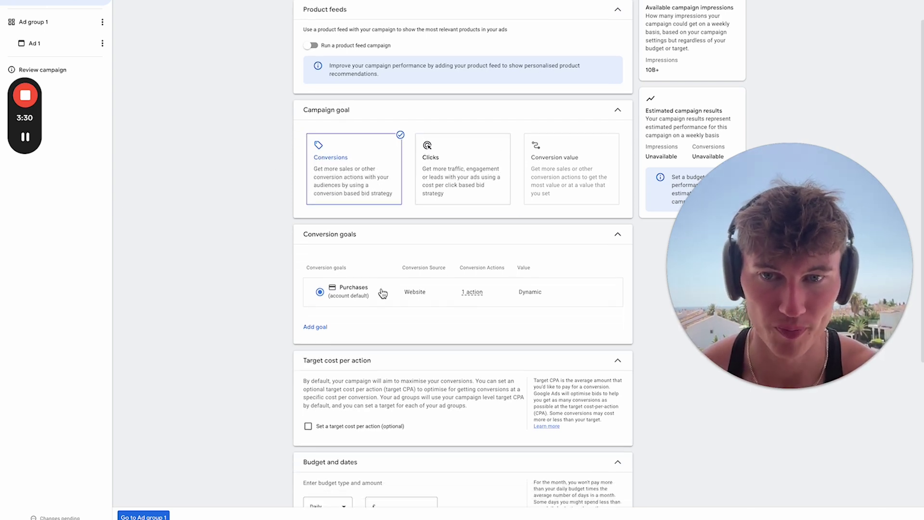
scroll(419, 309, "down", 3)
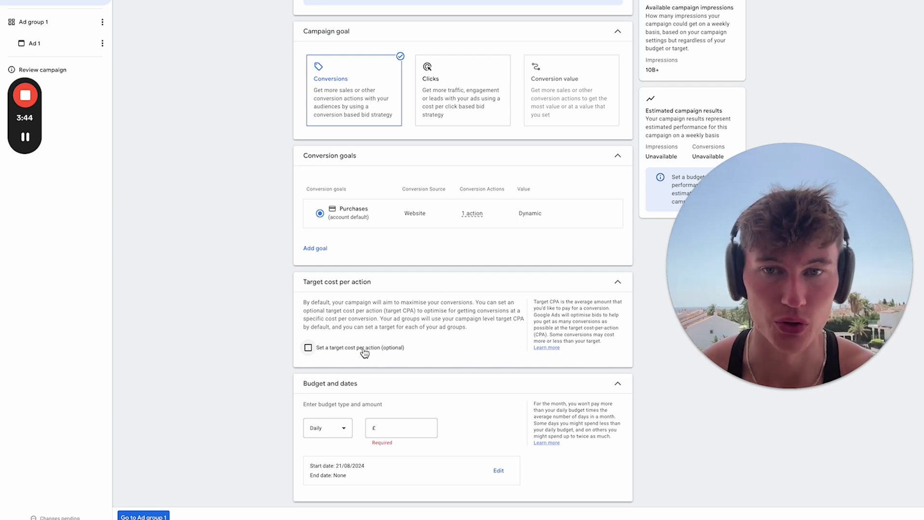
left_click(364, 350)
left_click(369, 371)
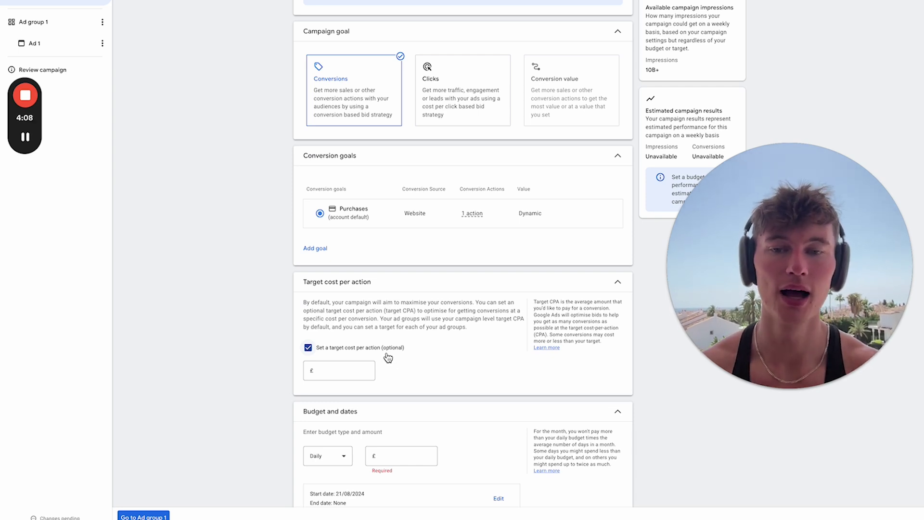
left_click(391, 347)
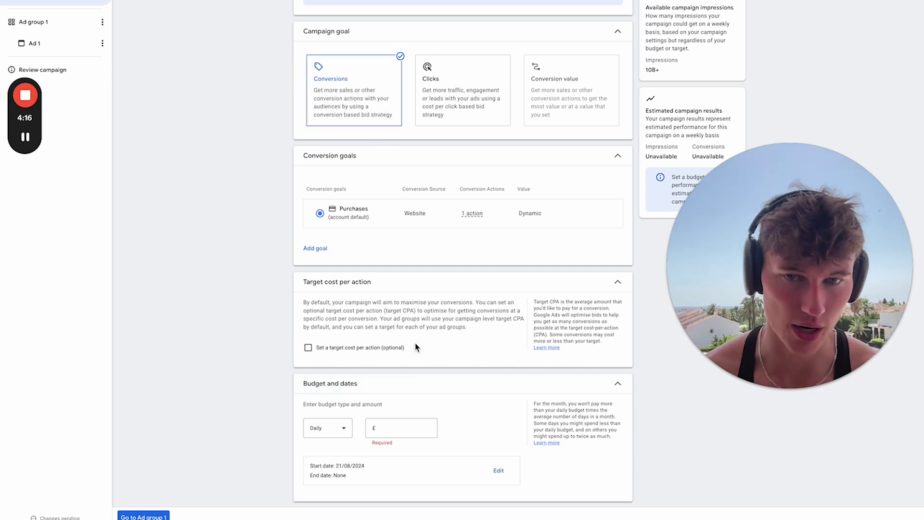
Step: Enter a £50.00 daily budget and expand the location and language settings
scroll(415, 361, "down", 3)
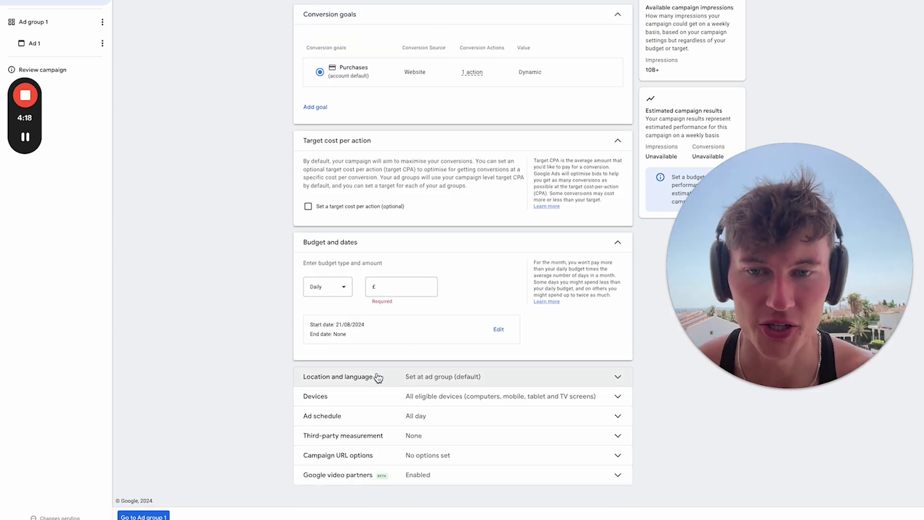
left_click(408, 287)
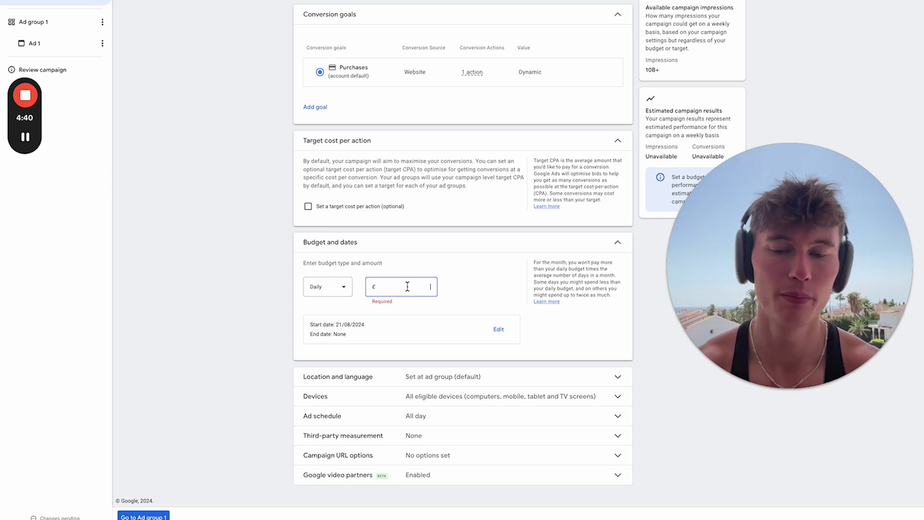
type("50.00")
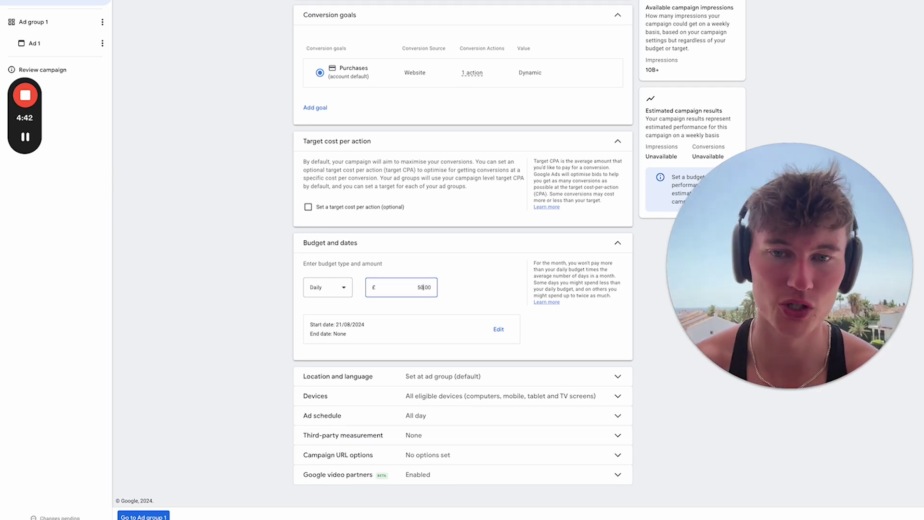
left_click(501, 286)
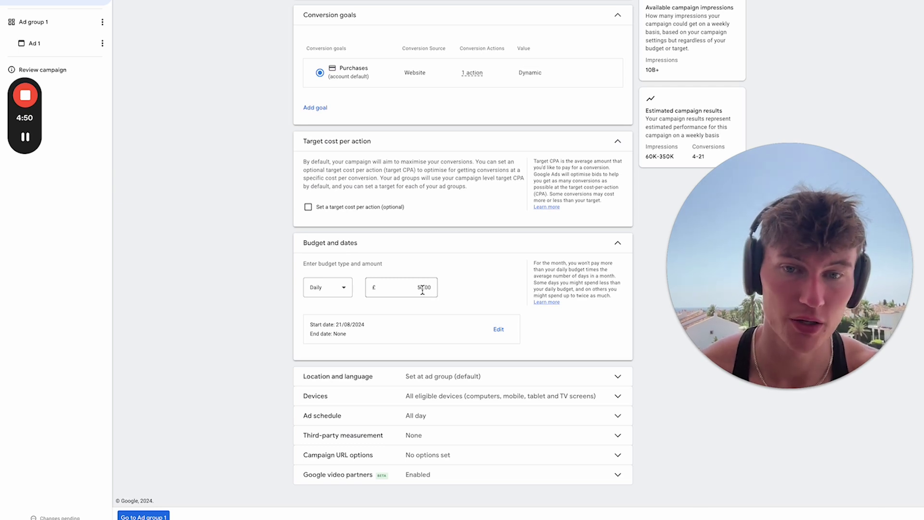
left_click(419, 289)
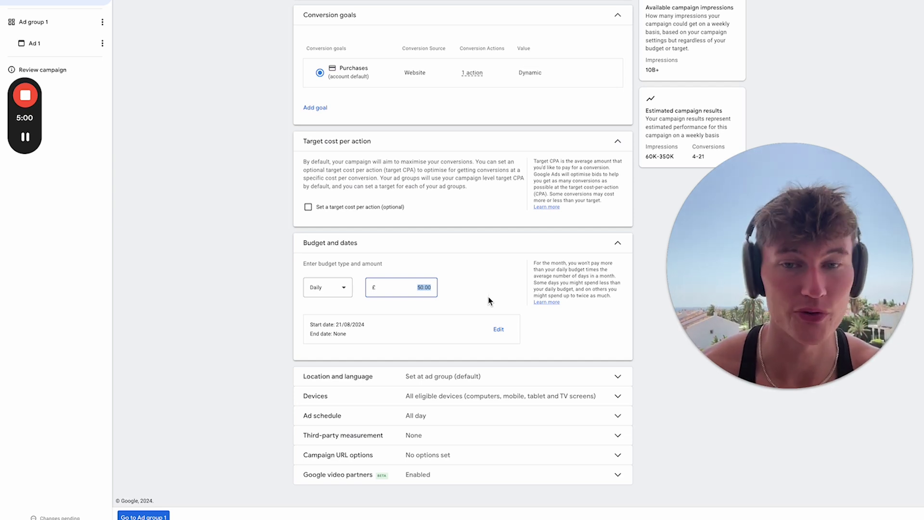
key("Left")
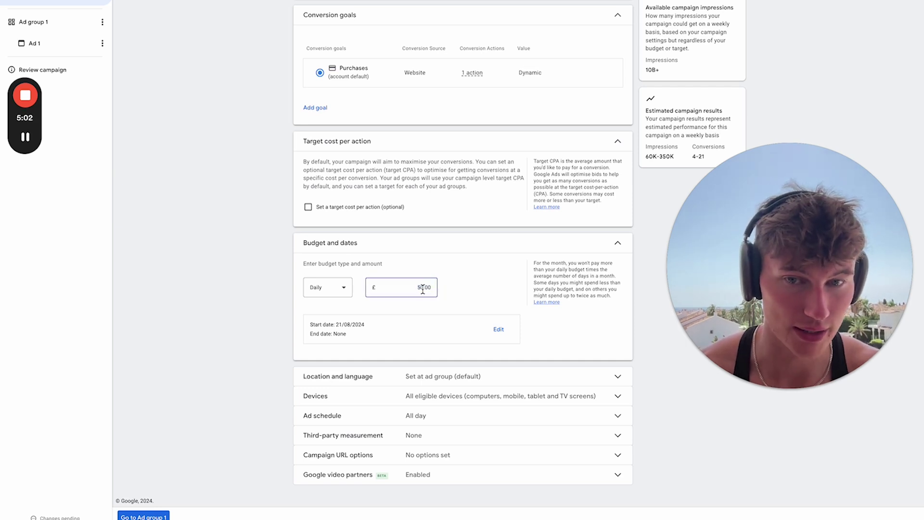
left_click(457, 294)
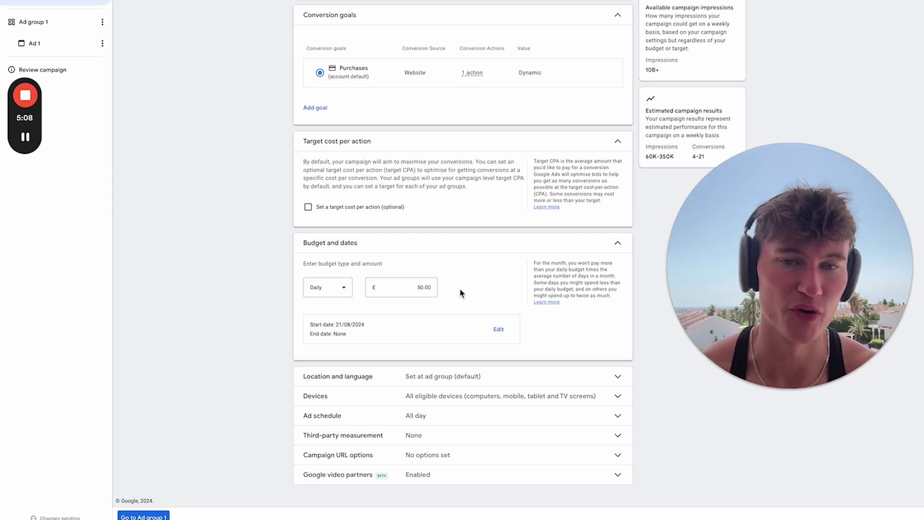
left_click(422, 290)
key("shift+End")
left_click(500, 291)
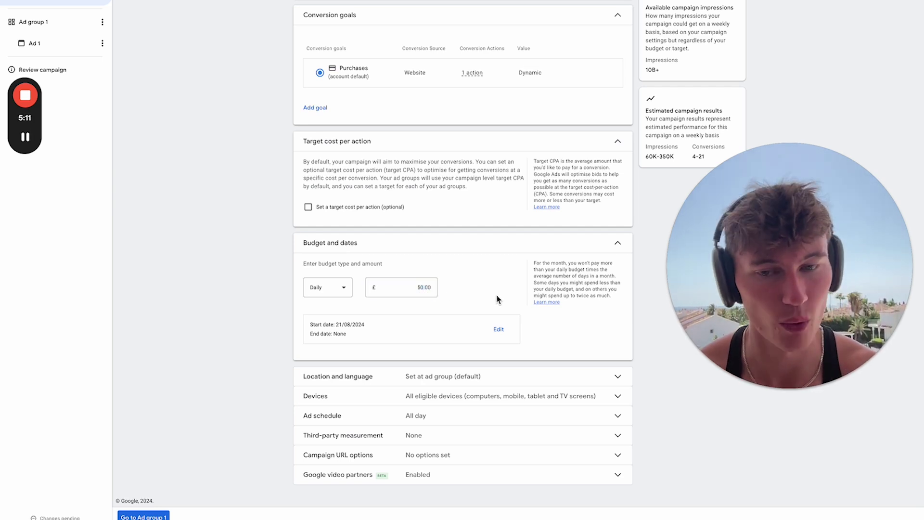
left_click(515, 379)
Step: Turn on campaign-level targeting and include United States as the location
scroll(478, 361, "down", 2)
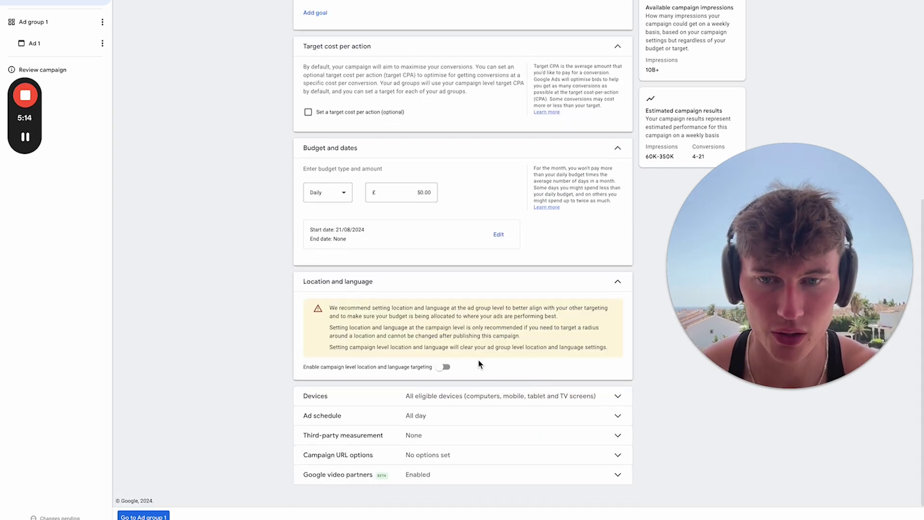
left_click(443, 367)
scroll(424, 376, "down", 3)
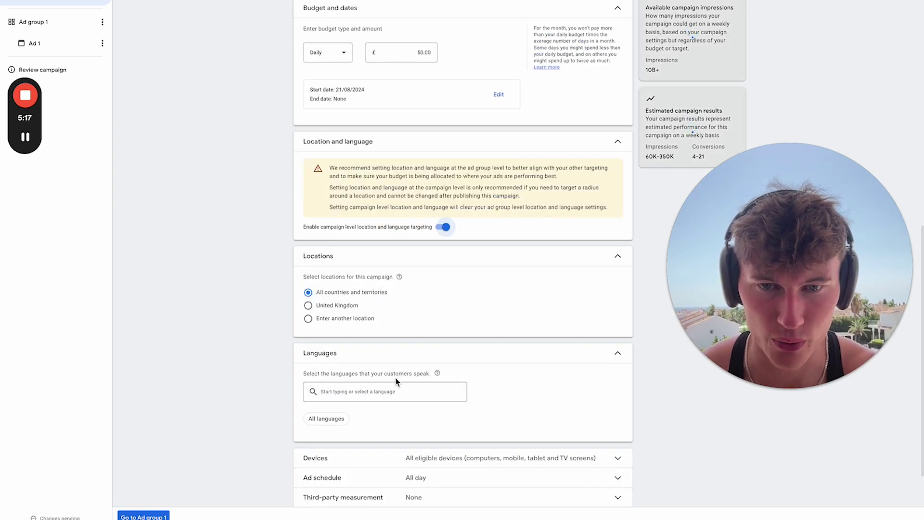
left_click(345, 319)
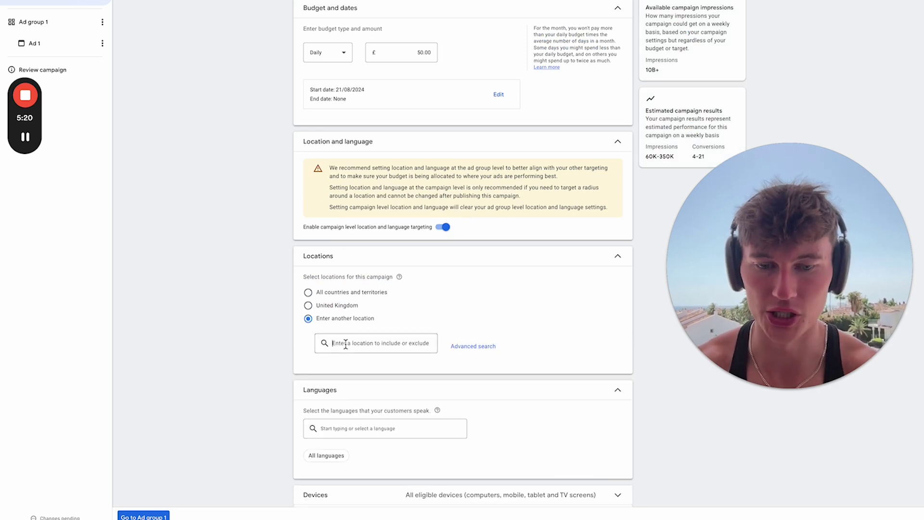
left_click(346, 343)
type("united")
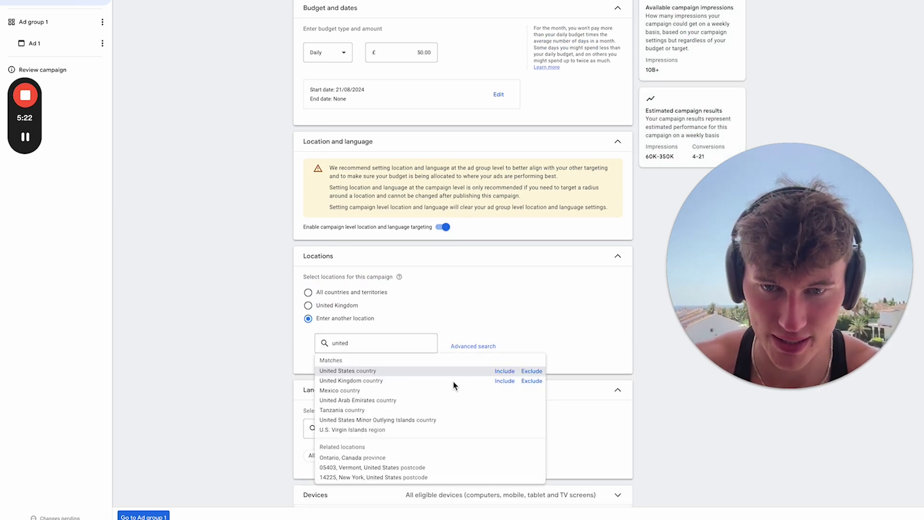
left_click(505, 371)
scroll(573, 378, "down", 3)
scroll(367, 361, "up", 1)
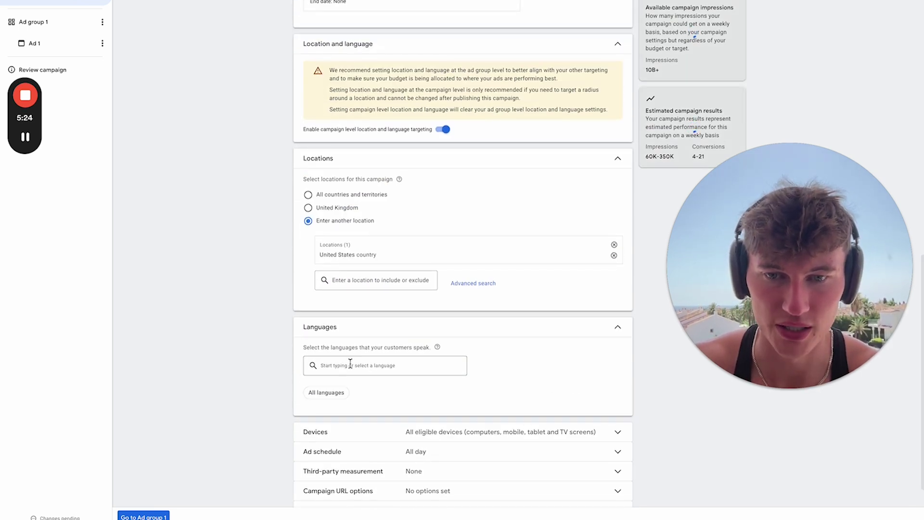
Step: Set English as the only campaign language
left_click(350, 364)
scroll(371, 321, "down", 10)
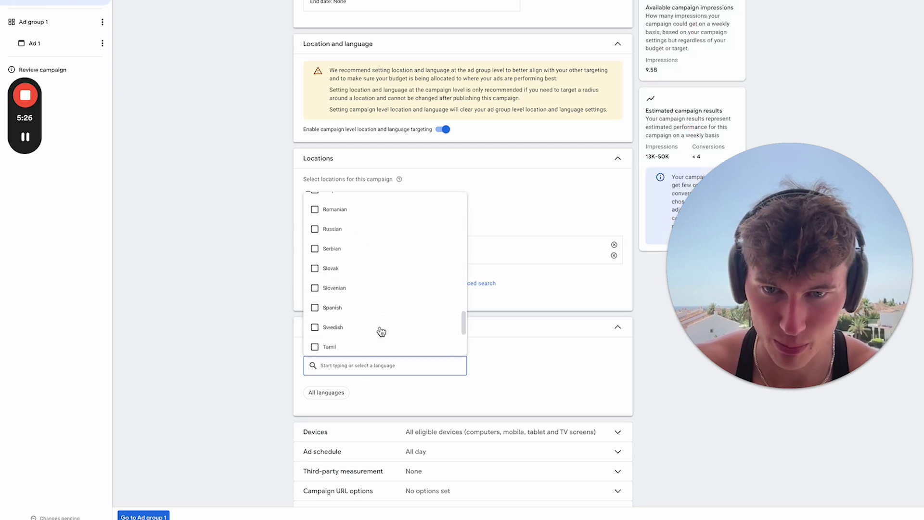
scroll(369, 313, "up", 12)
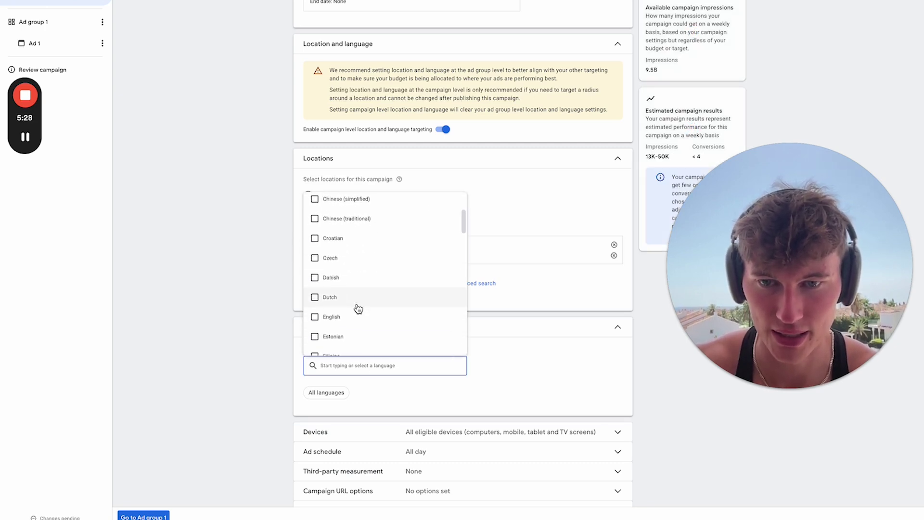
left_click(358, 314)
left_click(535, 380)
scroll(576, 380, "down", 1)
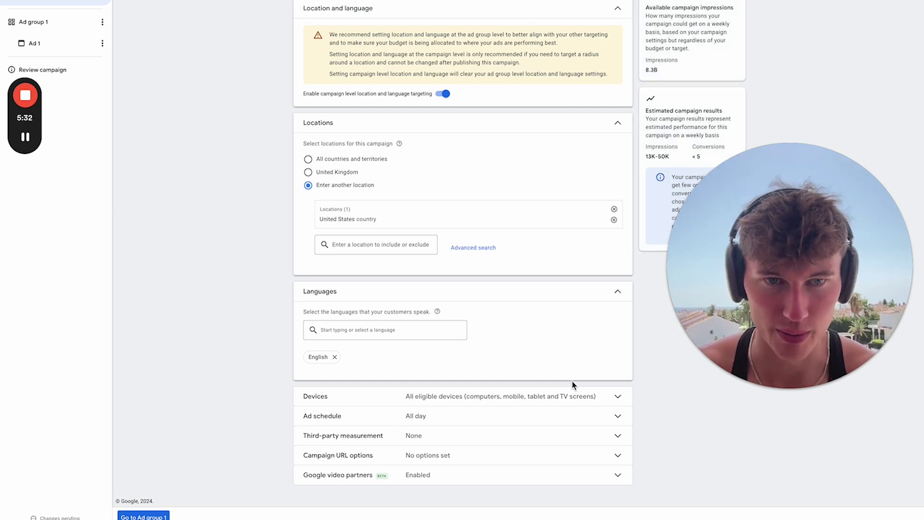
left_click_drag(744, 273, 90, 256)
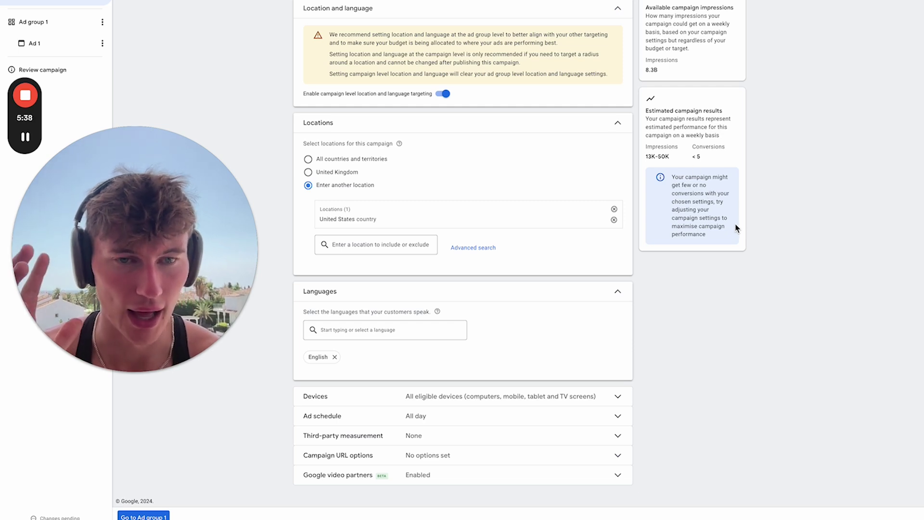
left_click_drag(183, 265, 837, 311)
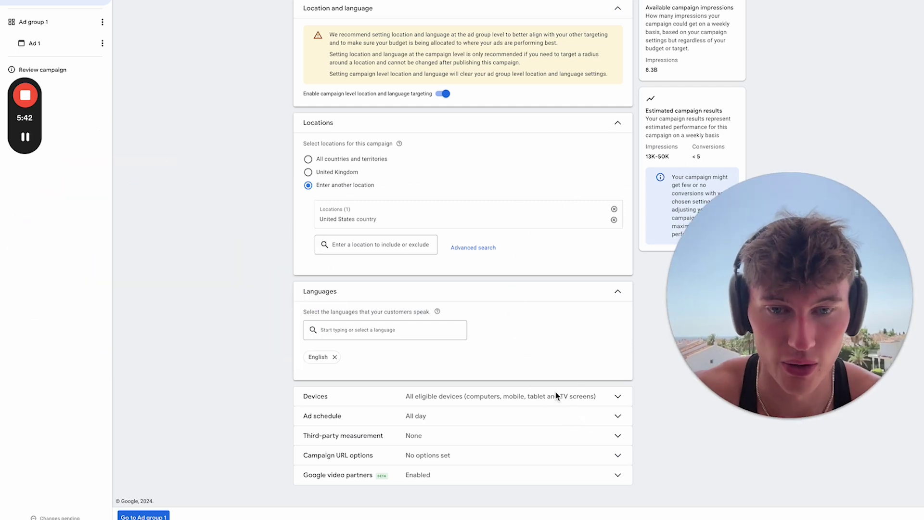
Step: Try excluding tablets, TVs and computers, then keep devices on all eligible devices
left_click(611, 396)
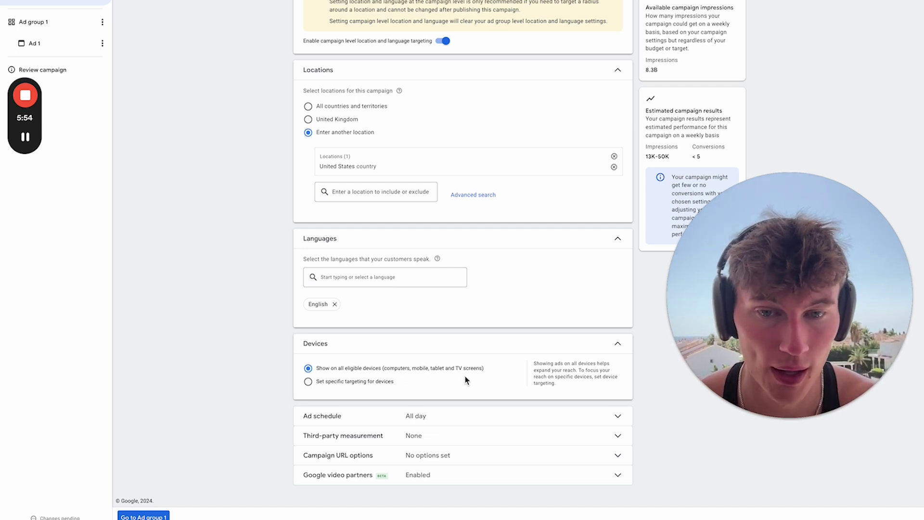
left_click(378, 383)
scroll(366, 395, "down", 1)
left_click(337, 412)
left_click(337, 431)
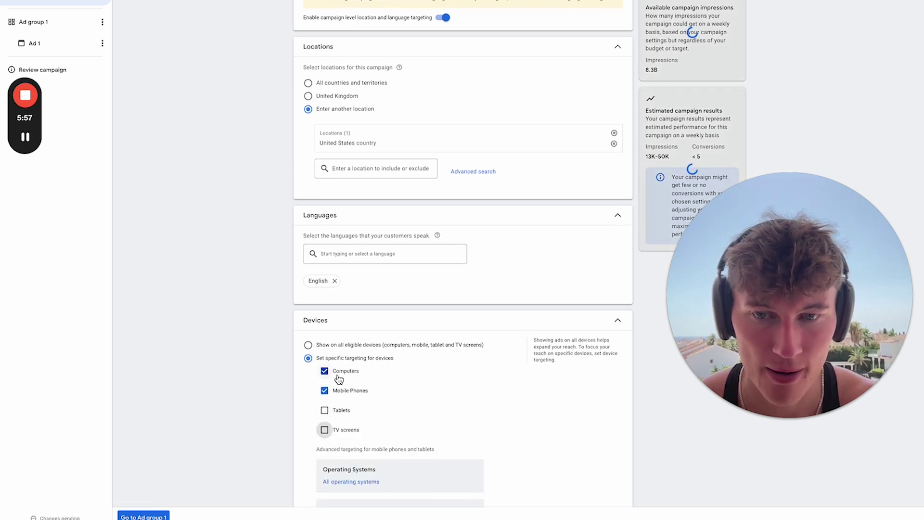
left_click(338, 375)
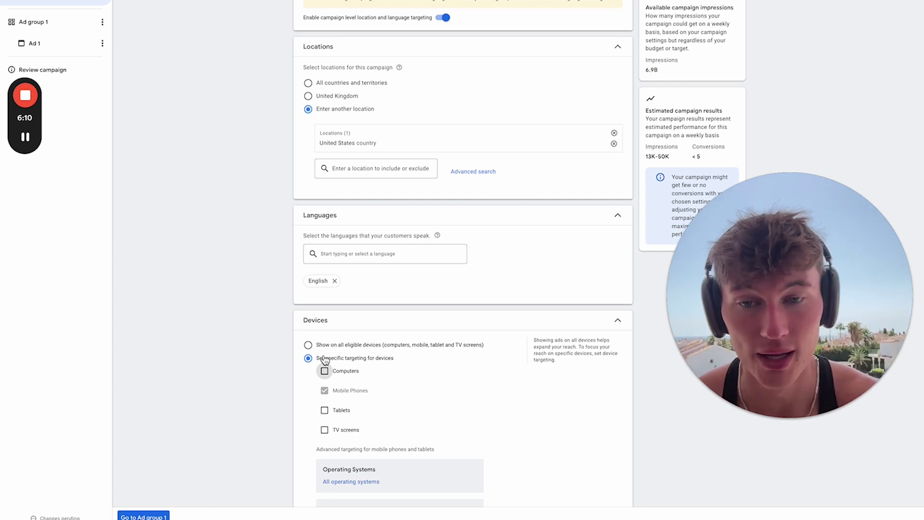
left_click(343, 346)
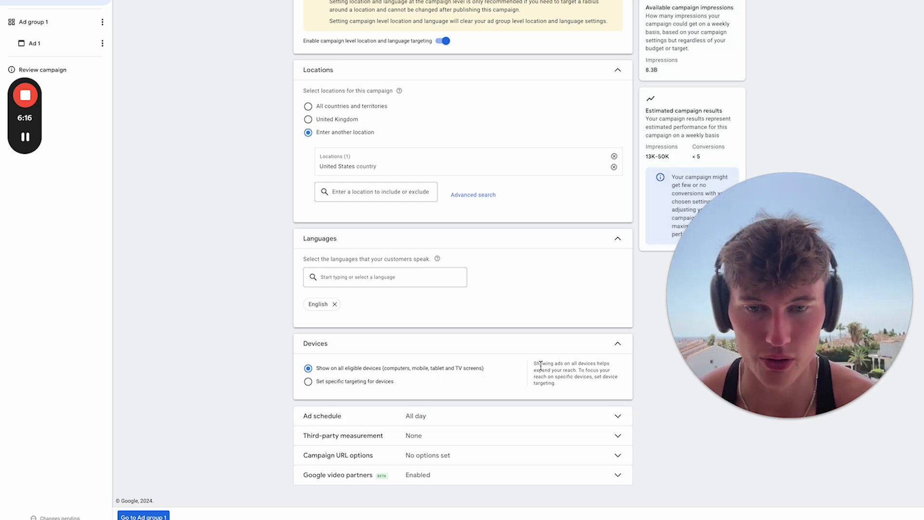
left_click(617, 345)
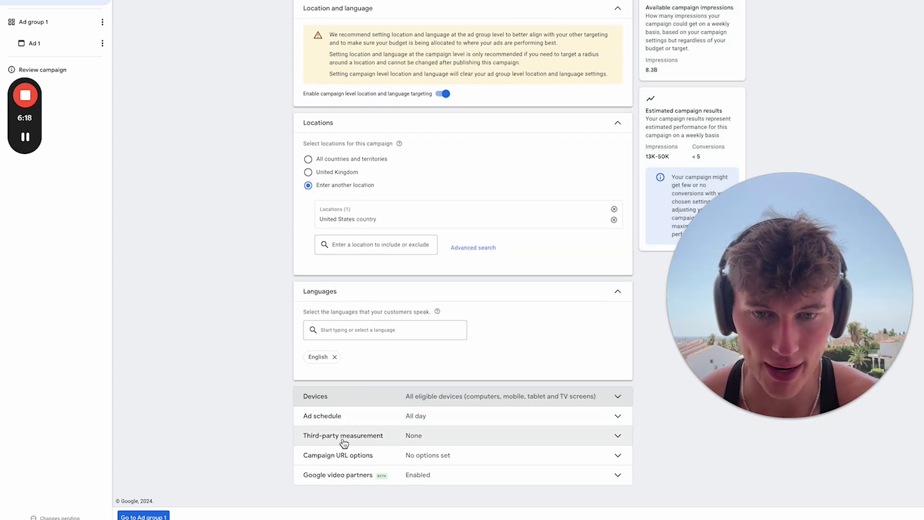
Step: Glance at Third-party measurement, then untick Enable Google video partners
left_click(572, 444)
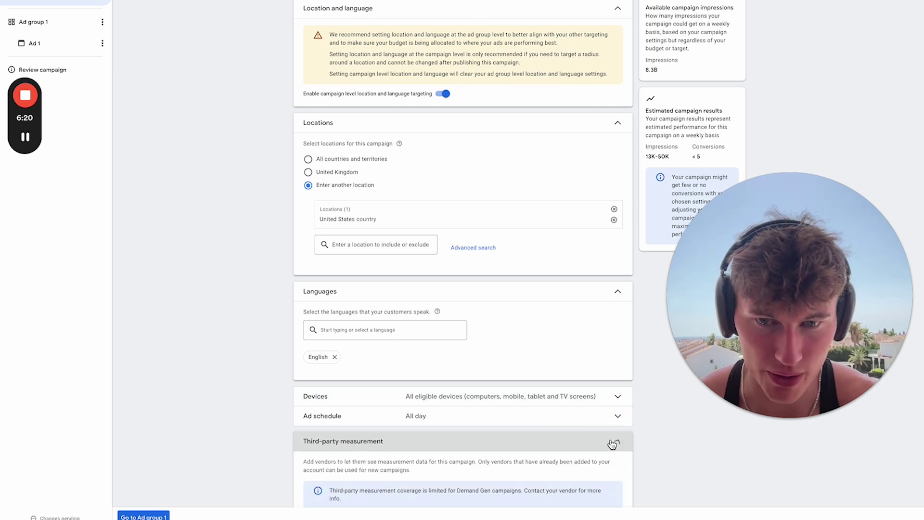
left_click(618, 343)
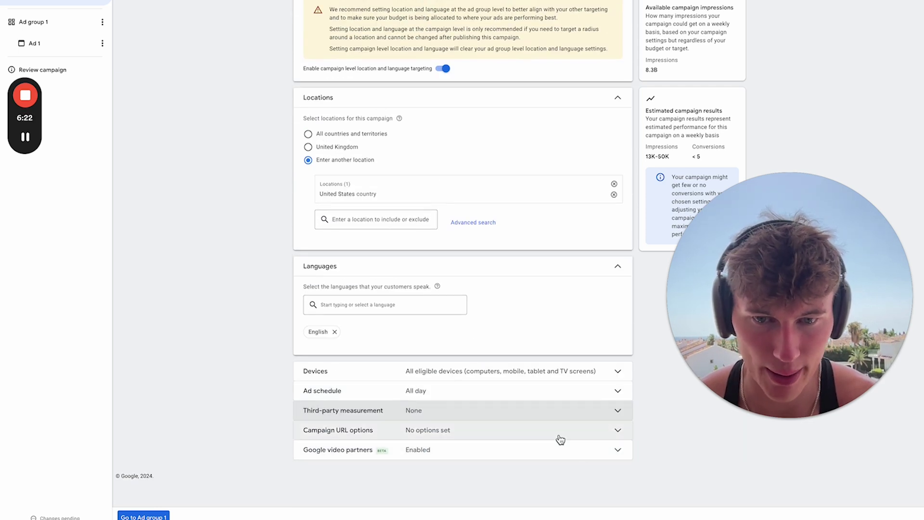
left_click(617, 450)
left_click(386, 466)
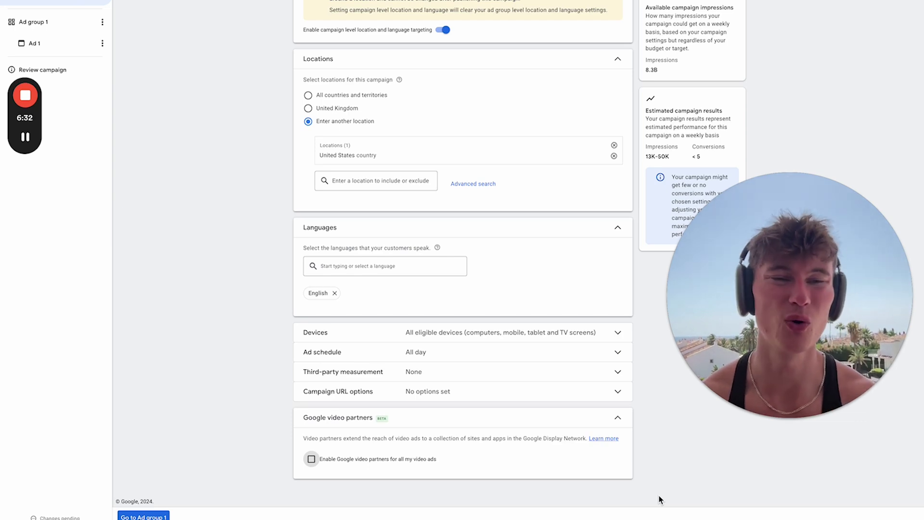
Step: Open Ad group 1 from the sidebar and replace its name with 'UGC Videos'
scroll(481, 365, "up", 15)
left_click(78, 31)
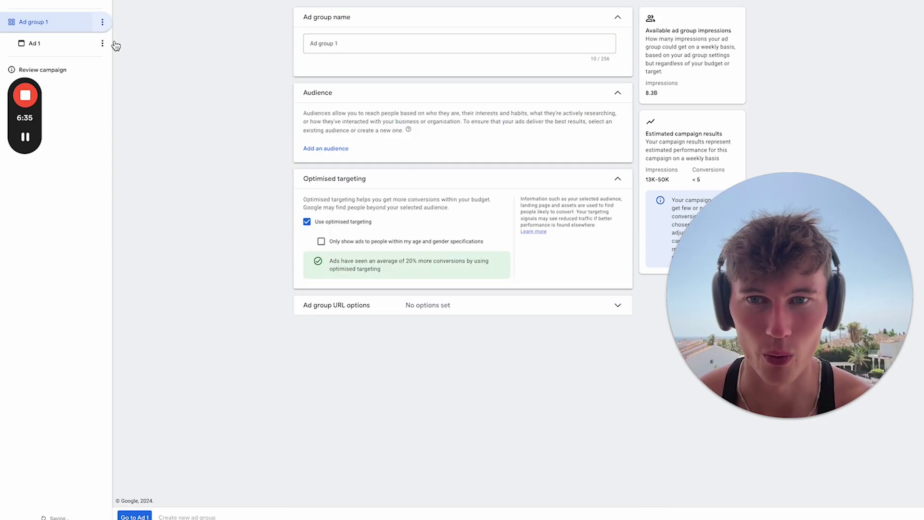
left_click(370, 44)
triple_click(370, 43)
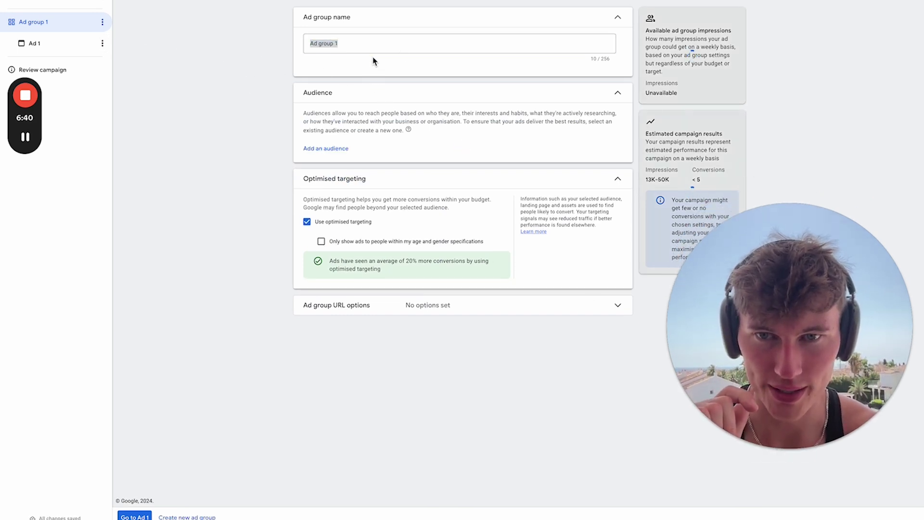
left_click(394, 43)
triple_click(394, 43)
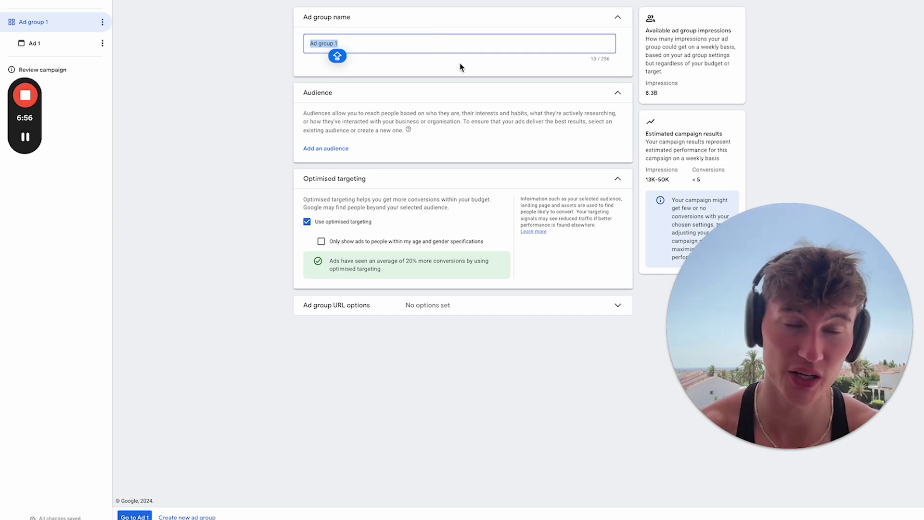
type("UGC Talking Head")
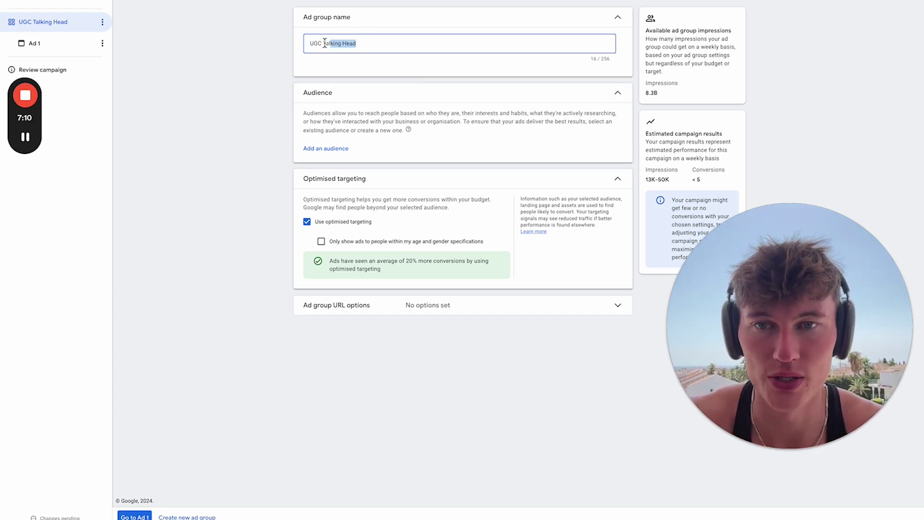
key("BackSpace")
key("BackSpace")
type("Videos")
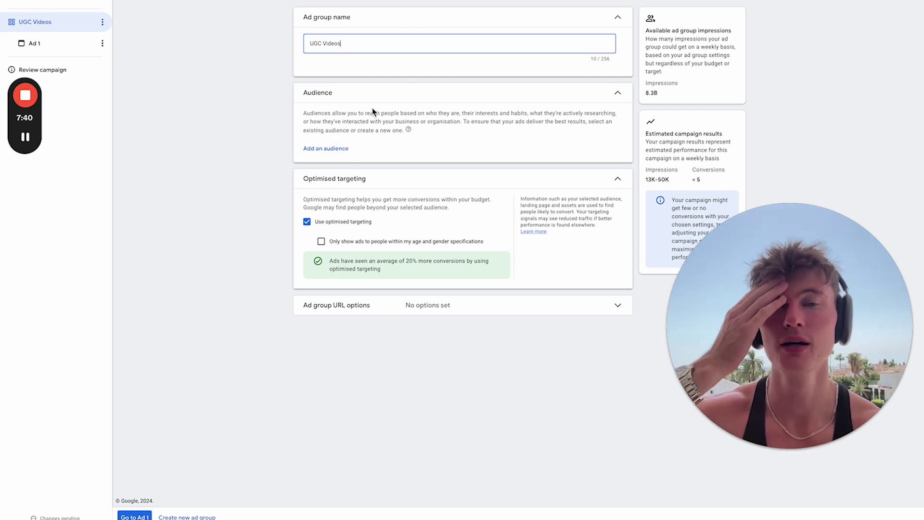
left_click(335, 149)
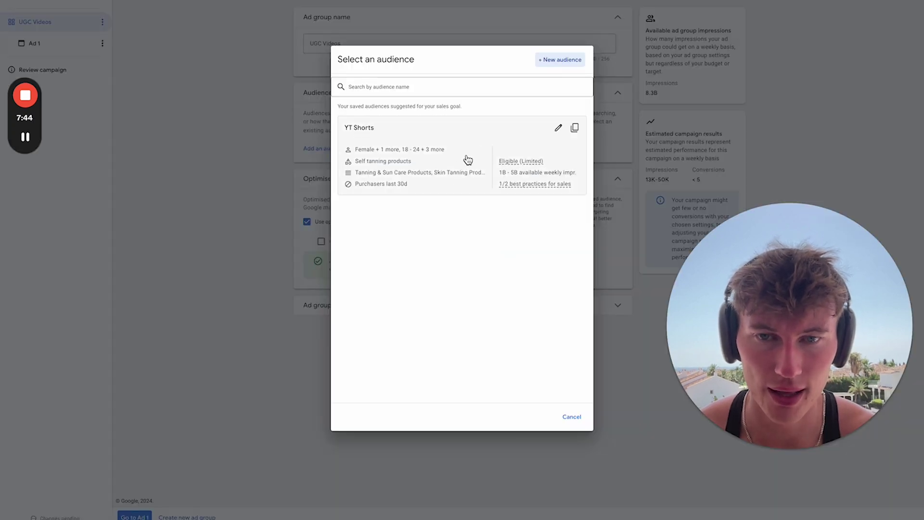
left_click(557, 68)
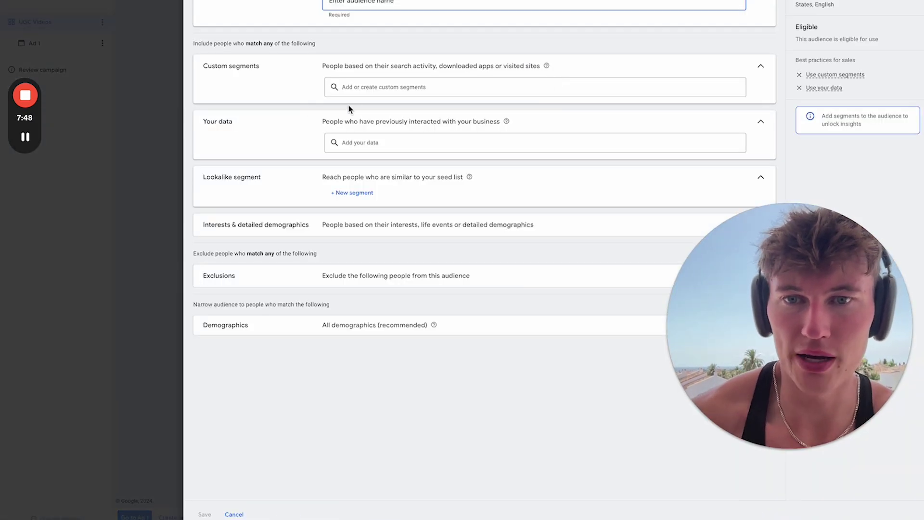
left_click(423, 86)
left_click(380, 46)
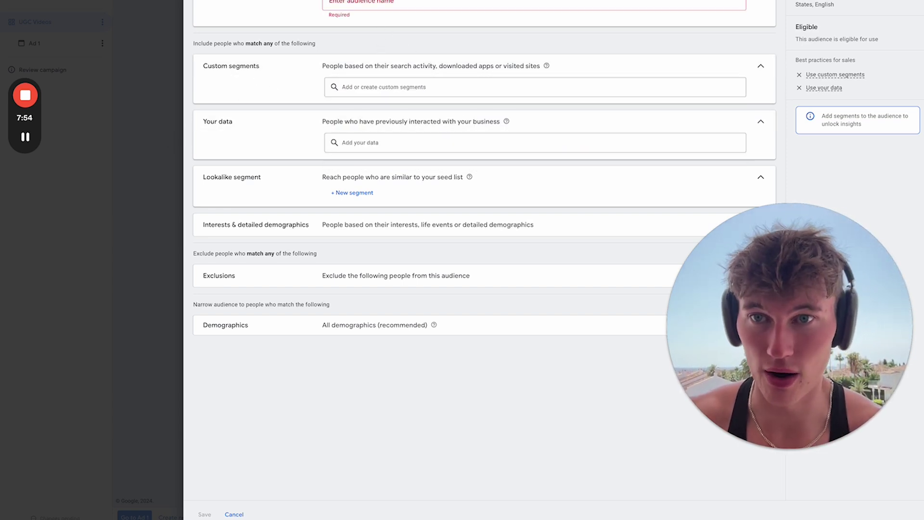
key("Escape")
key("Escape")
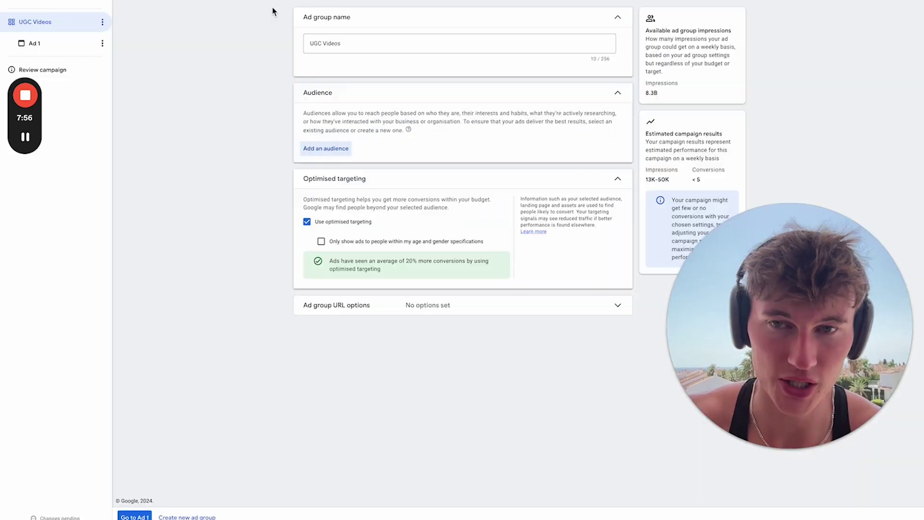
Step: Start a new audience and browse the Your data website visitors and custom segments options
left_click(332, 156)
left_click(559, 60)
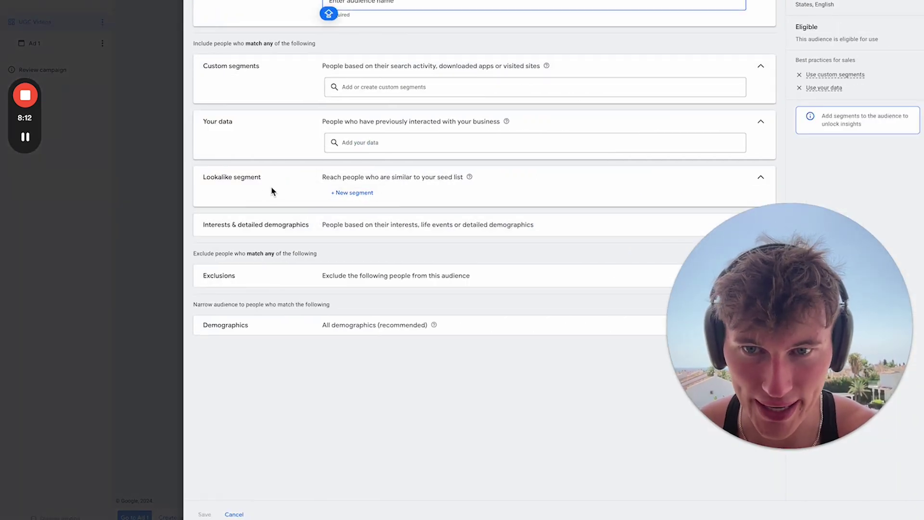
left_click(356, 143)
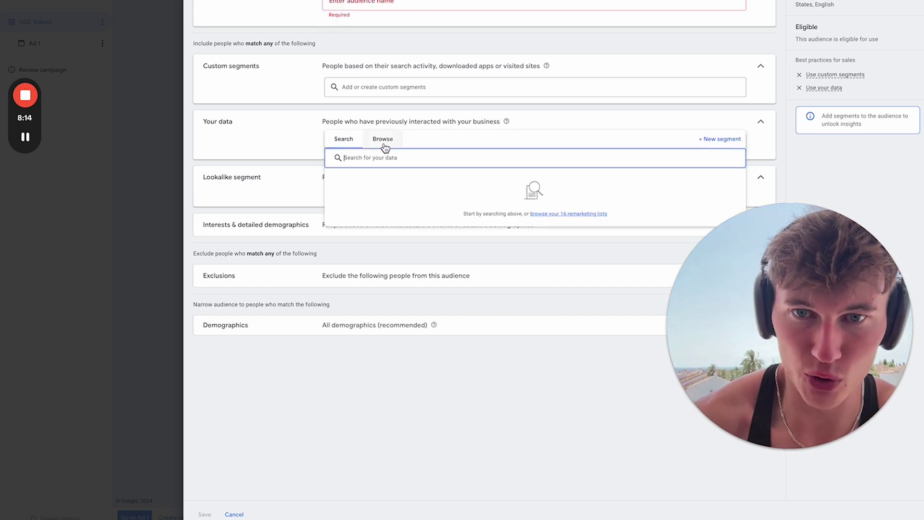
left_click(383, 139)
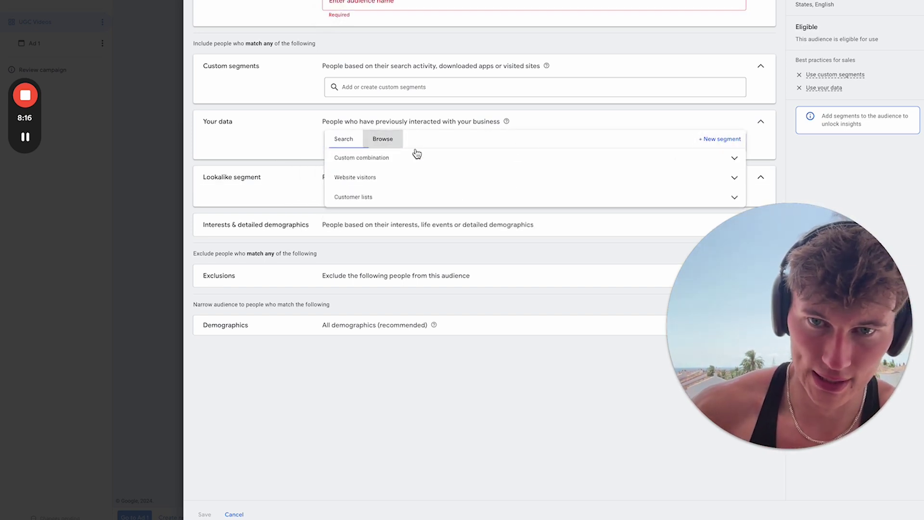
left_click(405, 178)
left_click(280, 154)
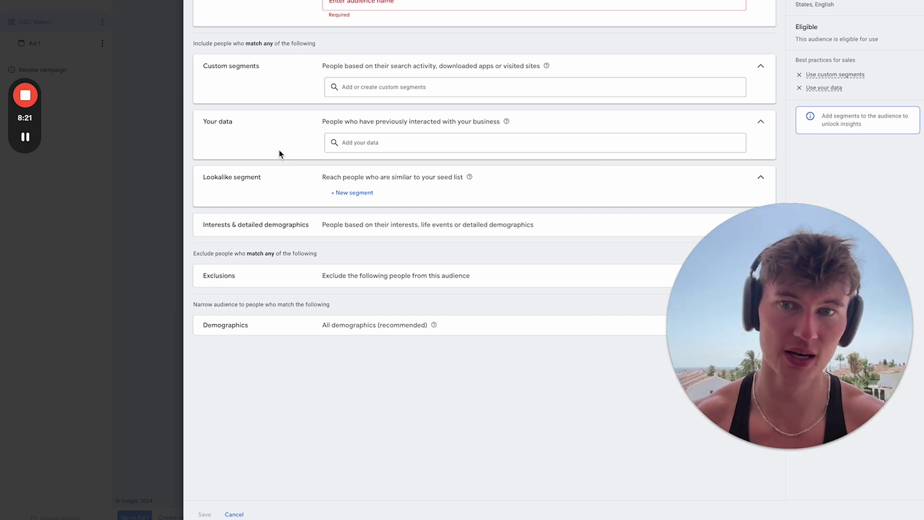
left_click(401, 94)
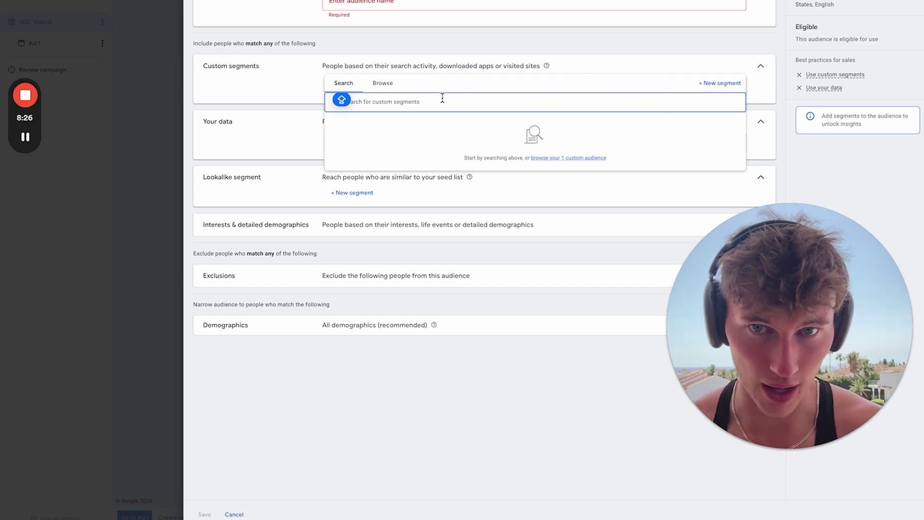
left_click(383, 83)
mouse_move(376, 103)
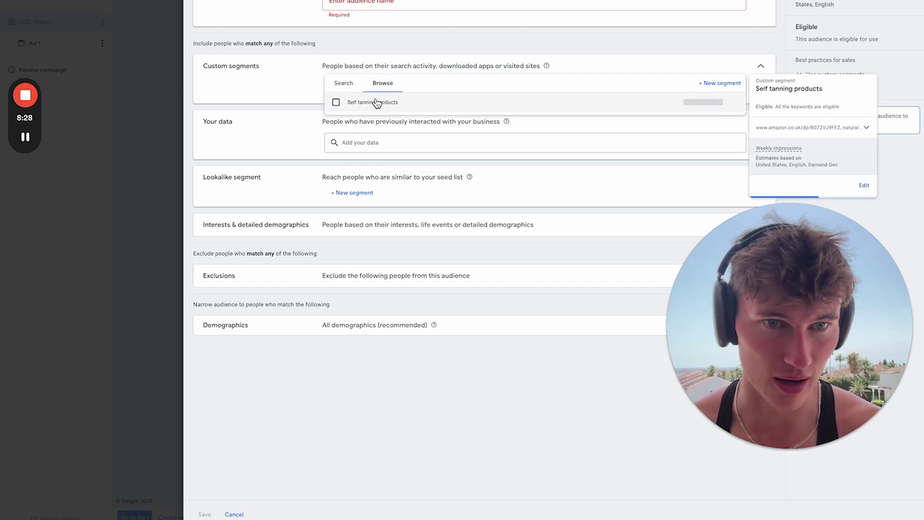
left_click(229, 93)
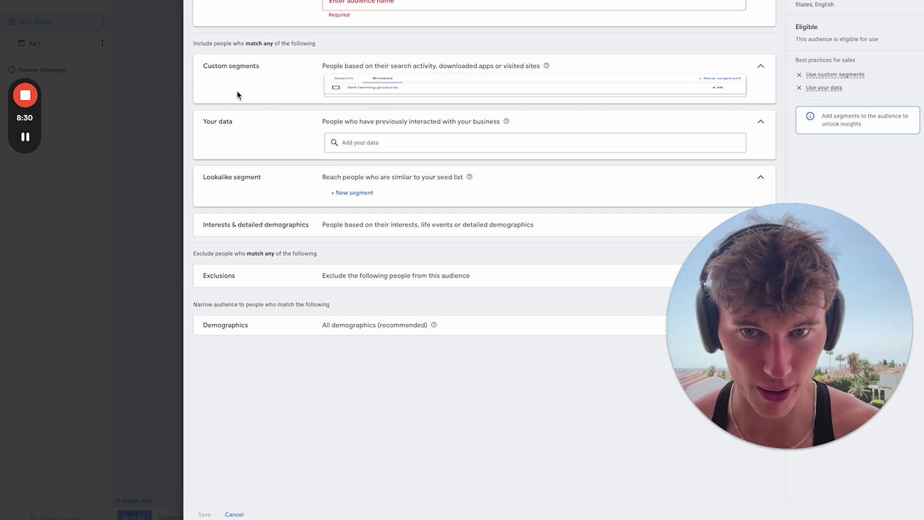
Step: Browse interests and age/gender demographics, cancel without an audience, and turn off optimised targeting
left_click(296, 225)
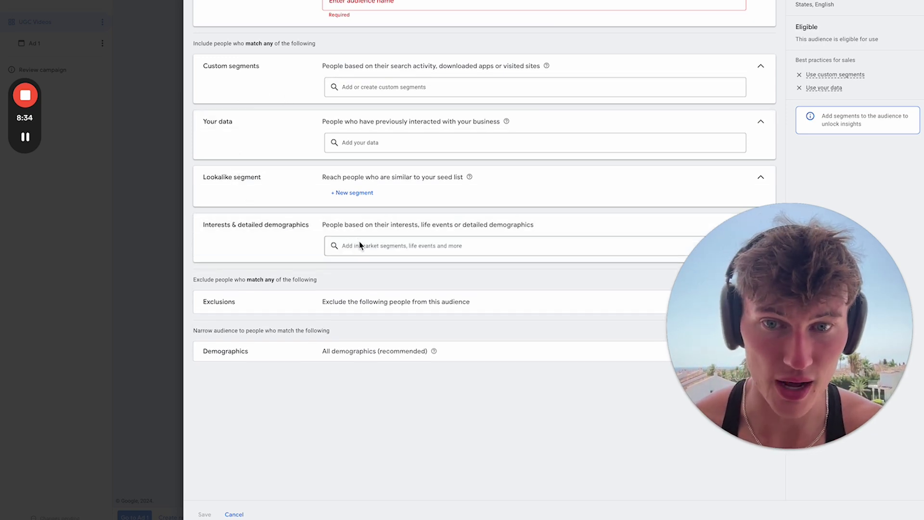
left_click(360, 243)
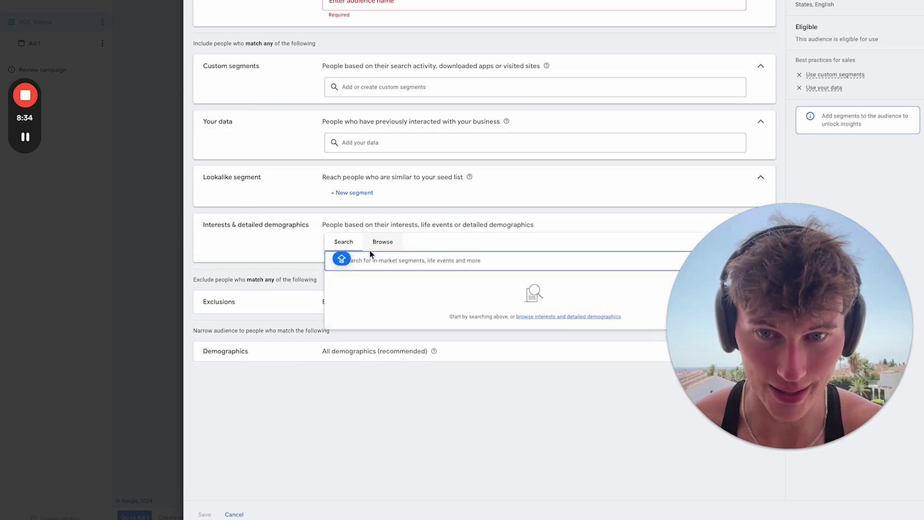
left_click(396, 412)
left_click(315, 345)
scroll(418, 341, "down", 1)
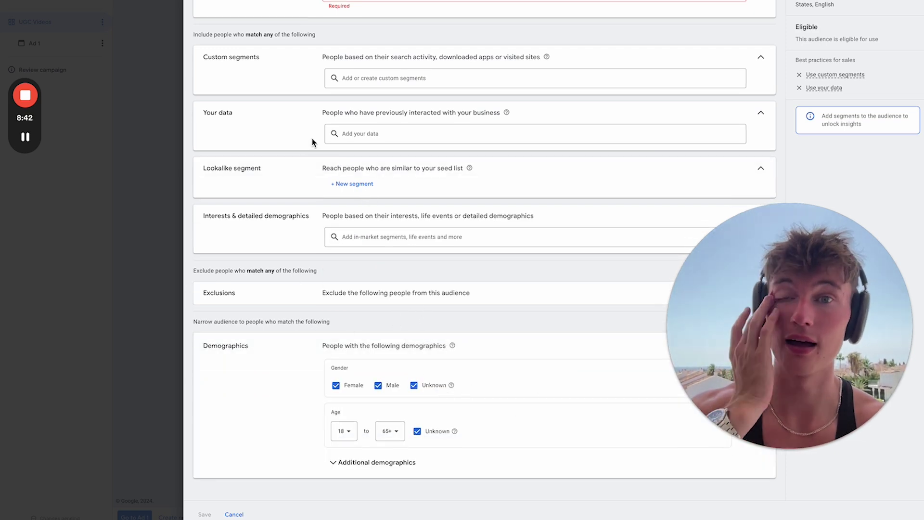
left_click(163, 171)
left_click(284, 186)
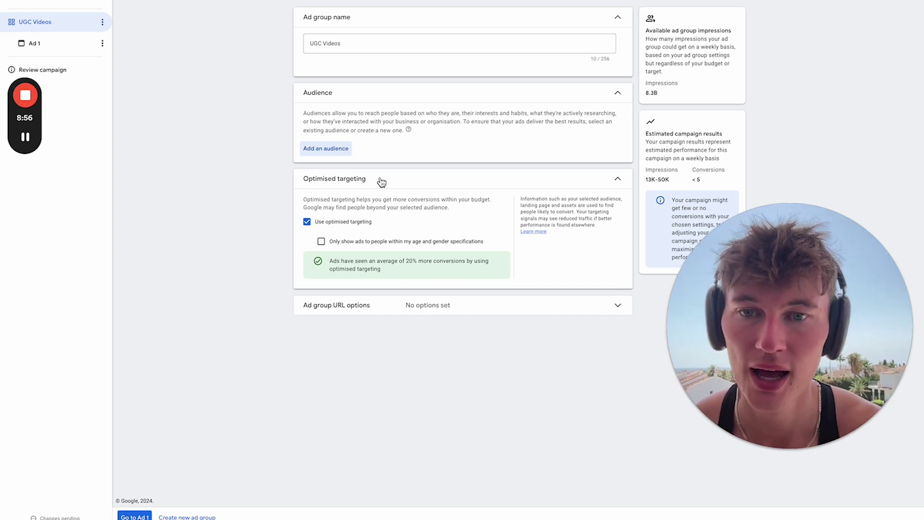
left_click(358, 223)
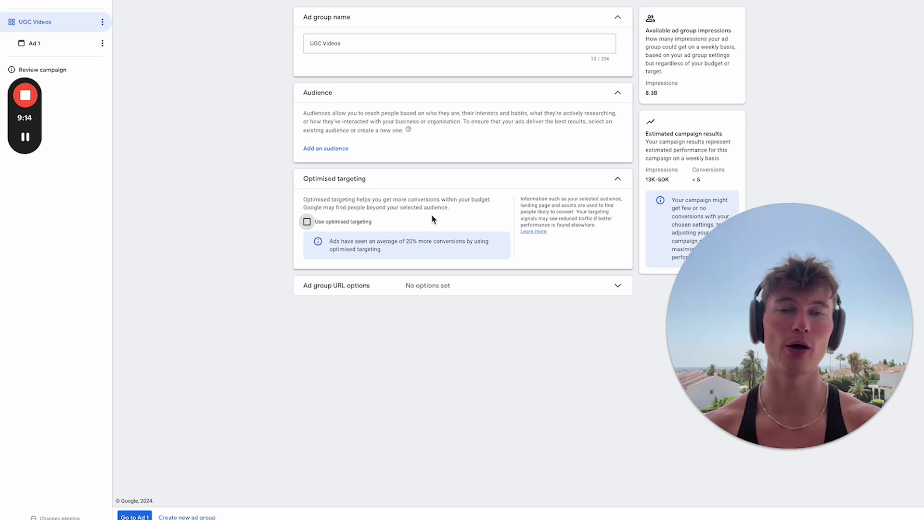
Step: Open Ad 1 and try the Video and Carousel image types, returning to Single image ad
left_click(77, 46)
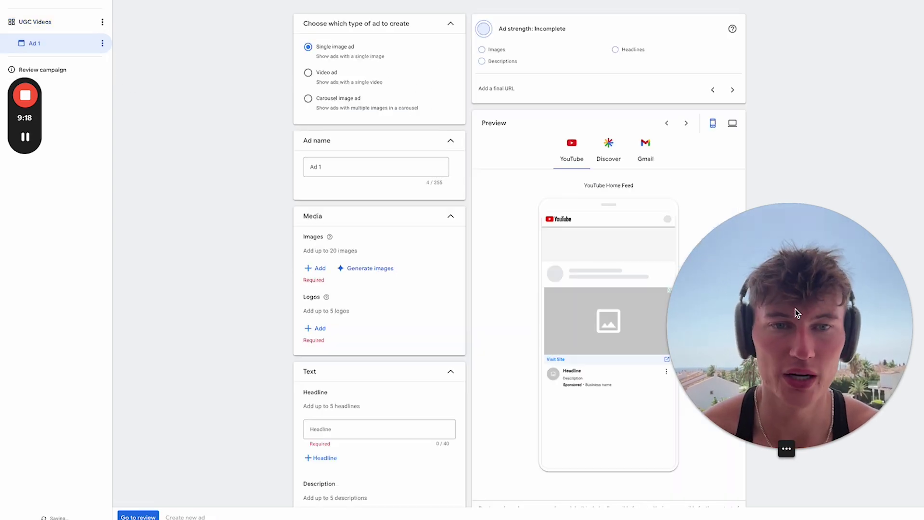
left_click_drag(784, 309, 784, 175)
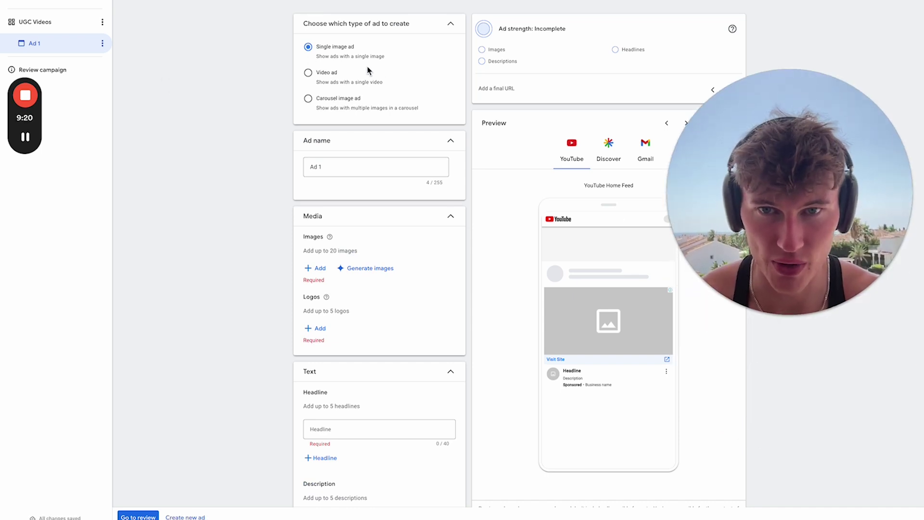
left_click(329, 73)
left_click(350, 110)
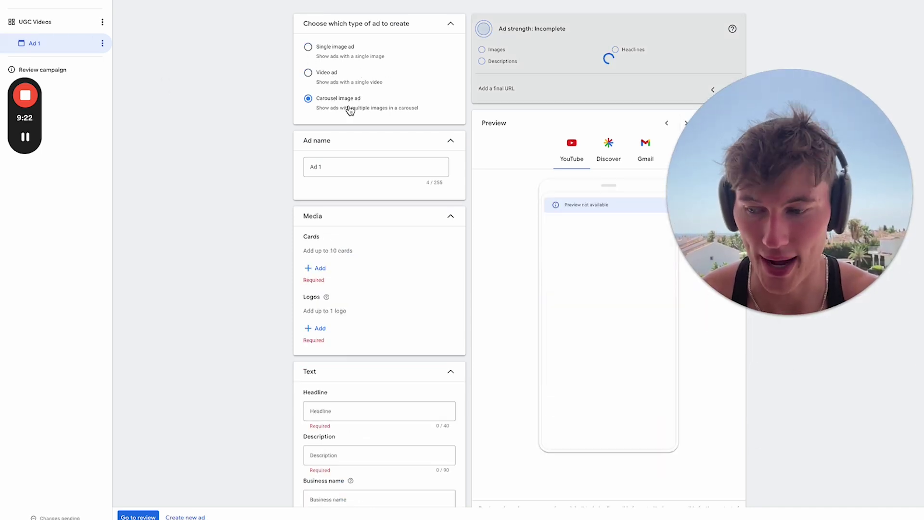
left_click(331, 57)
left_click(340, 80)
left_click(363, 102)
left_click(353, 56)
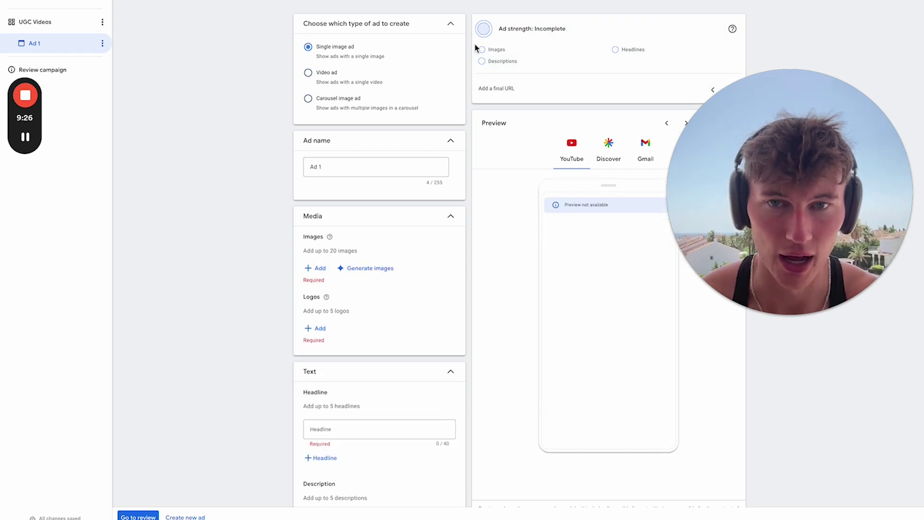
Step: Check the Ad 1 options menu, then dismiss it
scroll(450, 157, "down", 4)
scroll(450, 164, "down", 3)
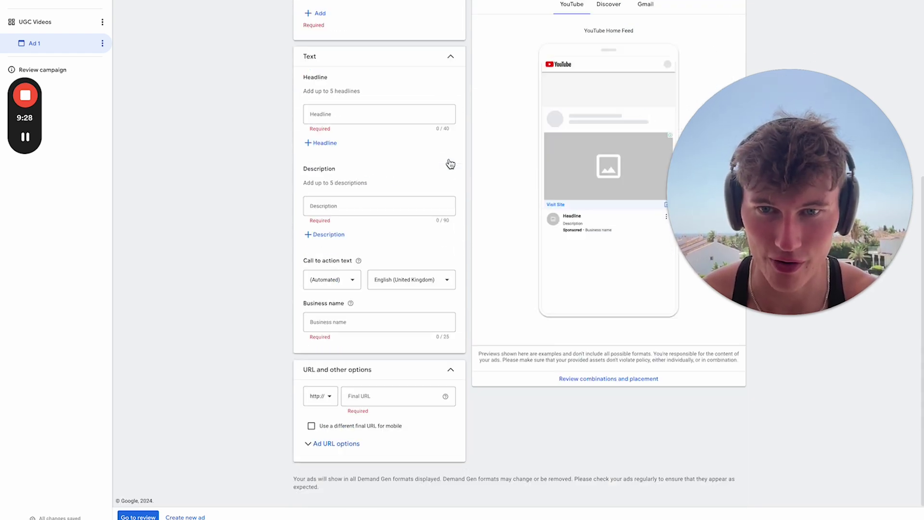
scroll(421, 192, "up", 6)
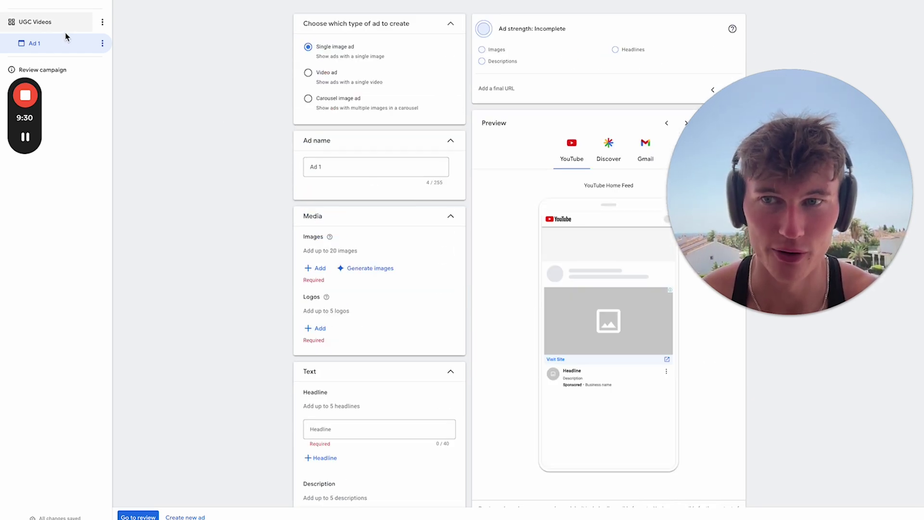
left_click(103, 44)
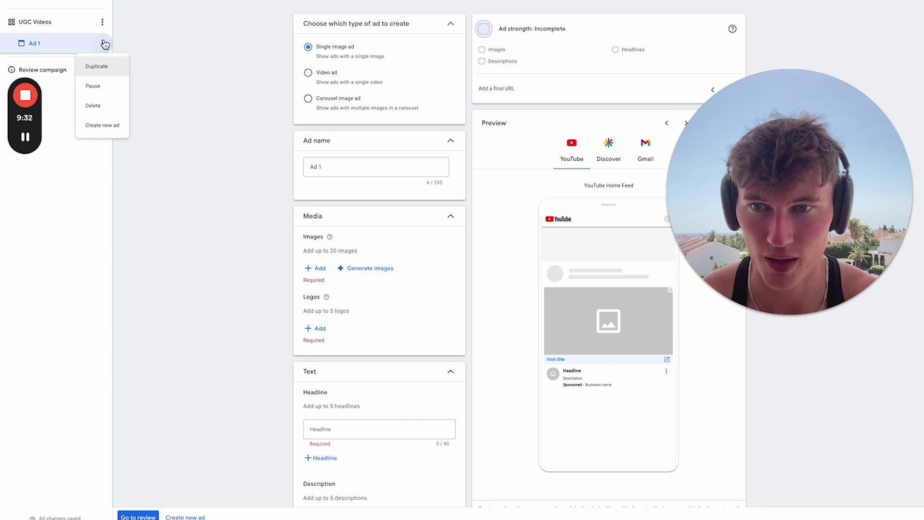
left_click(163, 29)
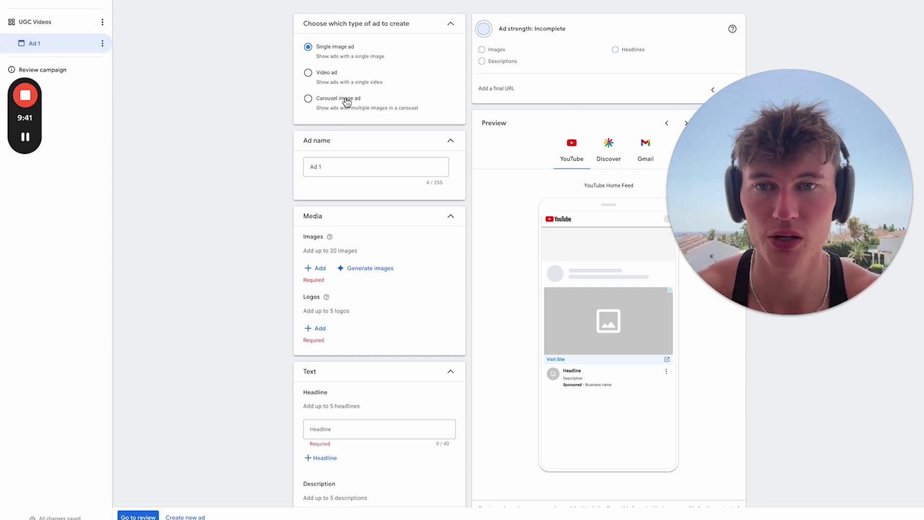
Step: Make Ad 1 a video ad and add the pasted YouTube Shorts video link
left_click(327, 72)
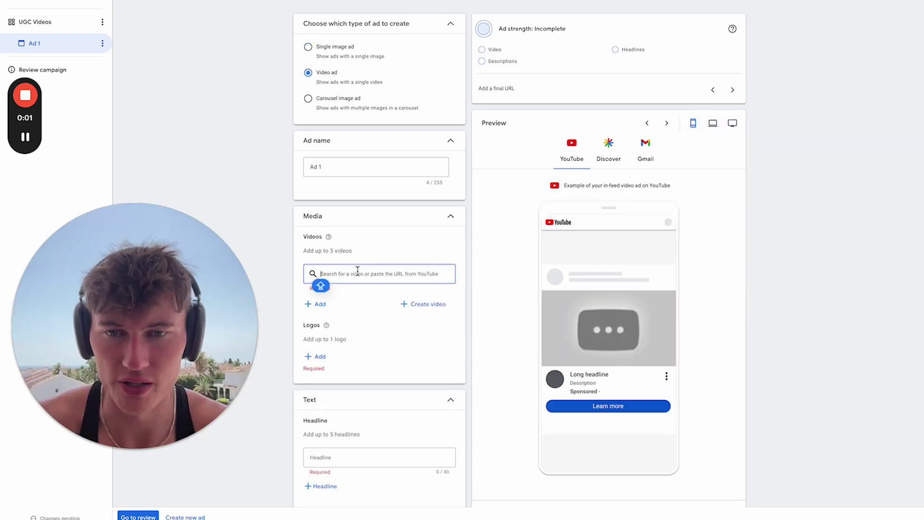
left_click(357, 273)
type("tube.com/shorts/1hxVWzZdxwk?feature=share")
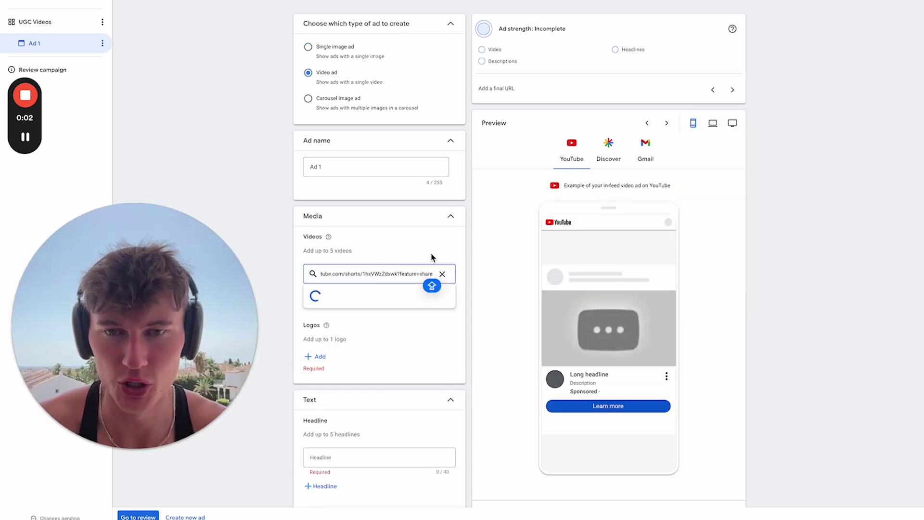
left_click(422, 294)
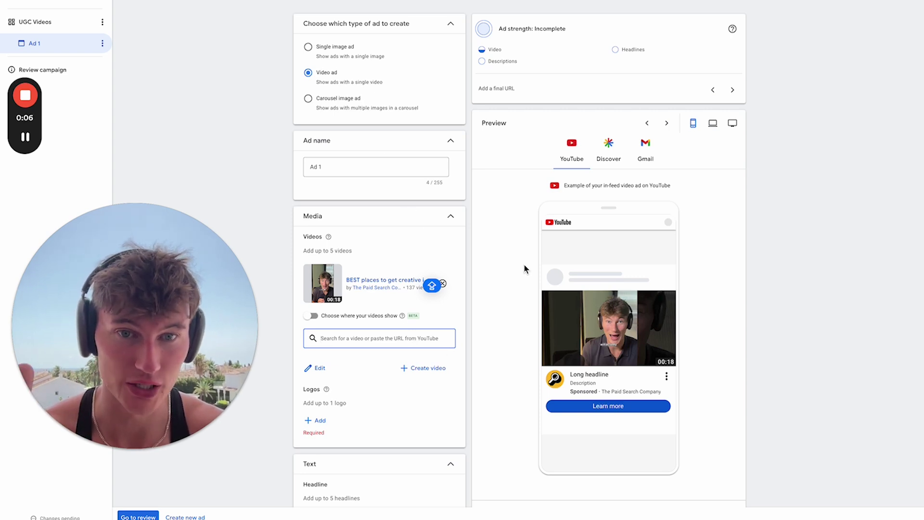
Step: Restrict the video's placement to Shorts only by unchecking In-stream and In-feed, then verify
left_click(319, 318)
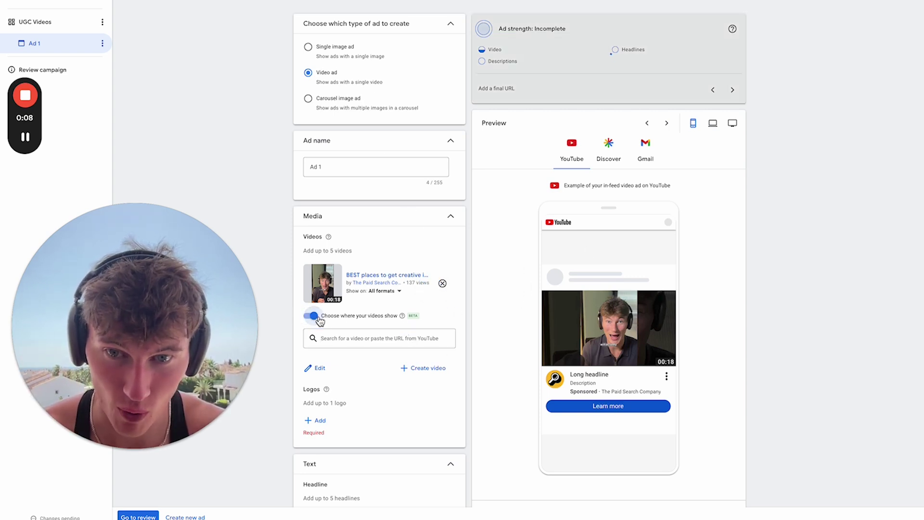
left_click(384, 291)
left_click(357, 304)
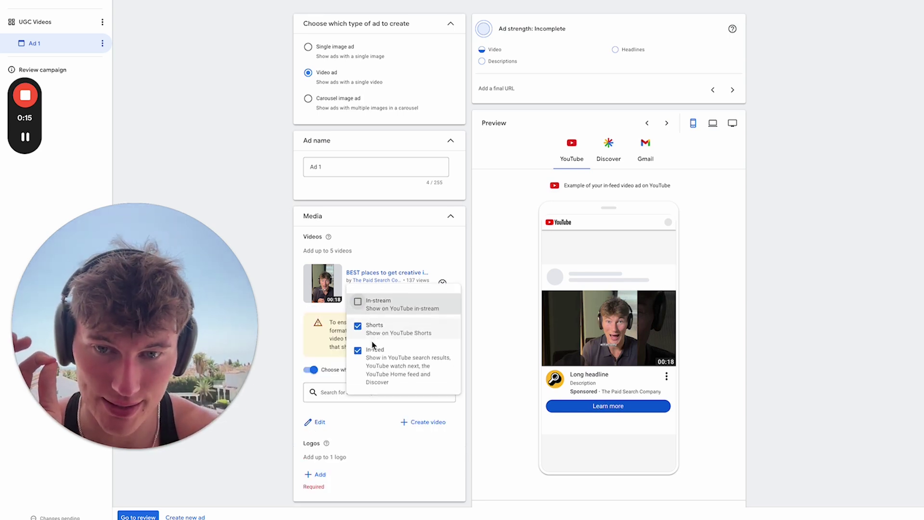
left_click(357, 353)
left_click(512, 308)
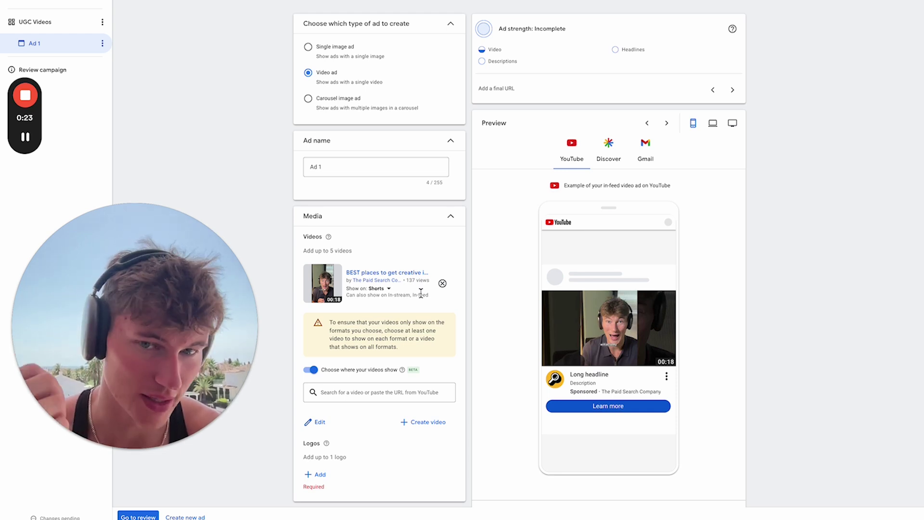
left_click(385, 290)
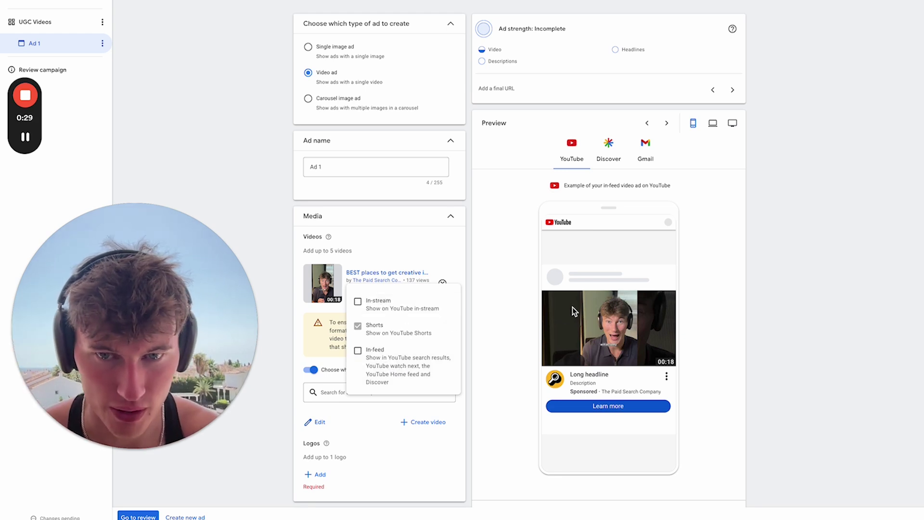
key("Escape")
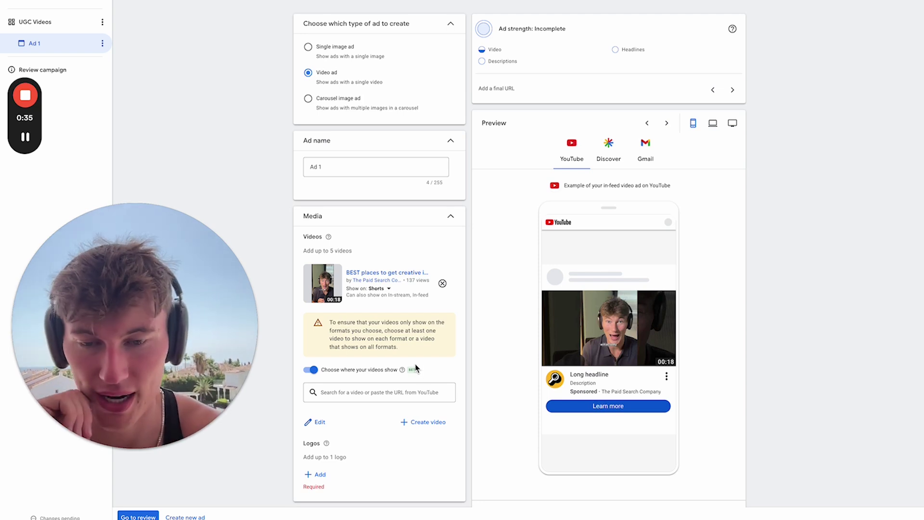
scroll(415, 366, "down", 3)
scroll(348, 260, "up", 3)
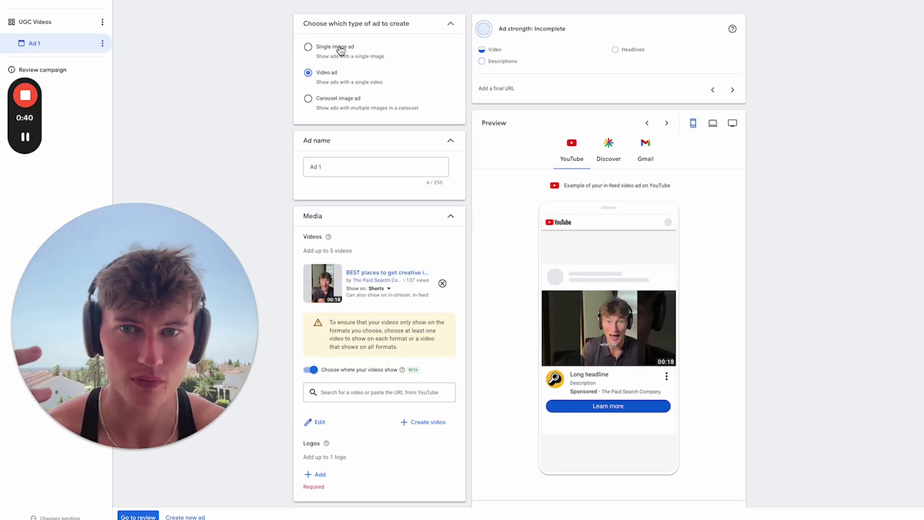
Step: Switch Ad 1 to a single image ad and add the pool photo from the Asset library
left_click(316, 48)
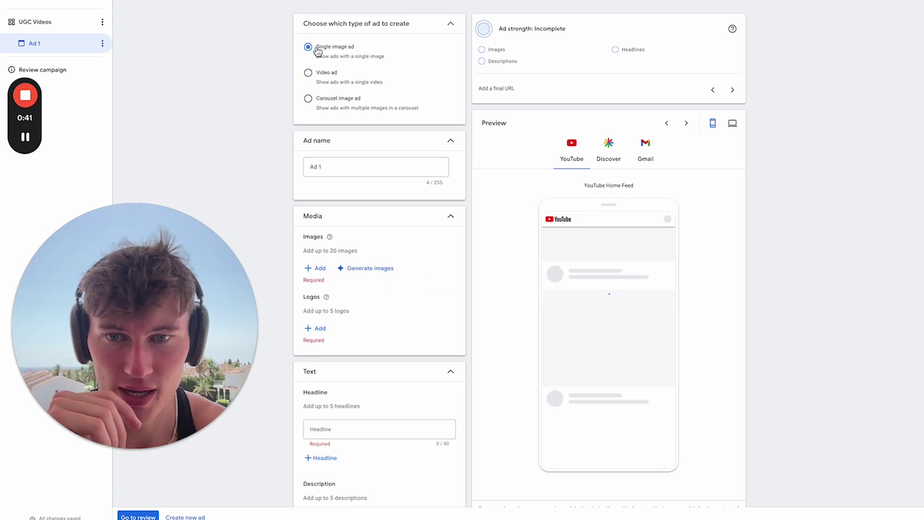
left_click(316, 268)
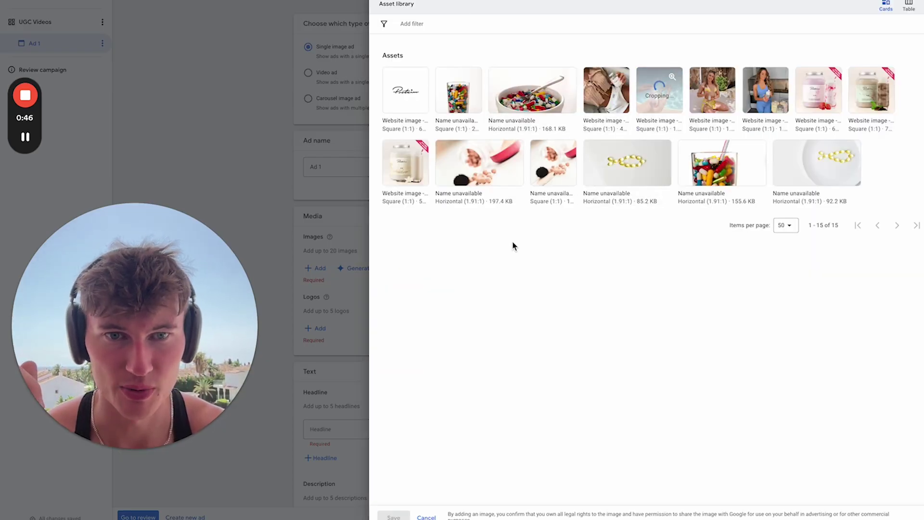
left_click(660, 91)
left_click(393, 515)
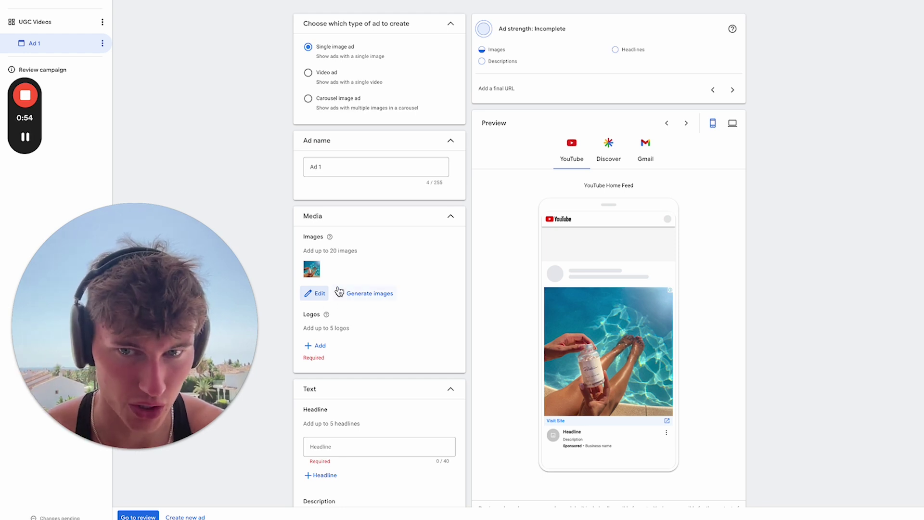
scroll(412, 316, "down", 1)
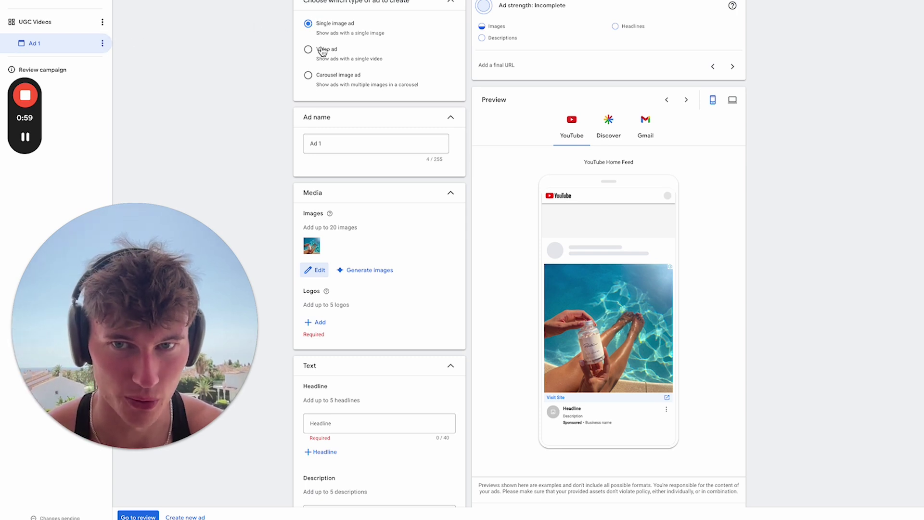
Step: Step through the headline and description fields, choose Shop now as call to action, reach Final URL
scroll(380, 223, "down", 6)
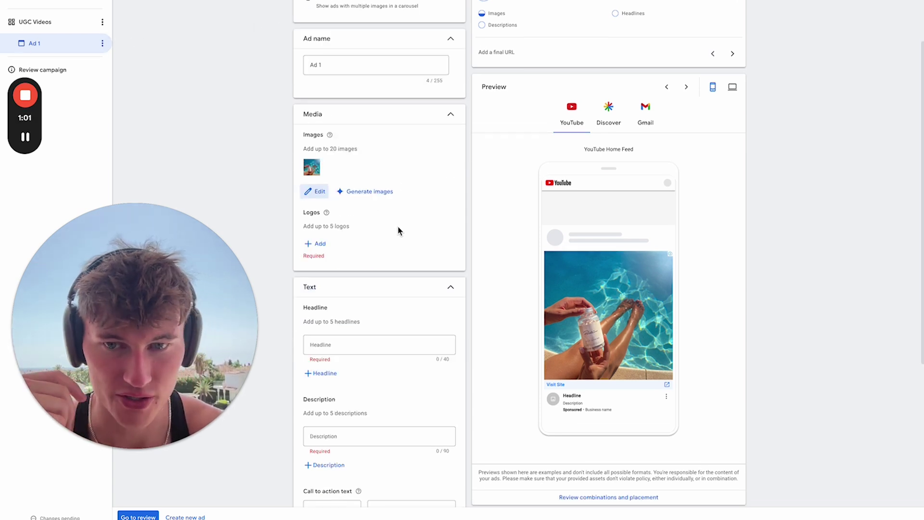
left_click(345, 139)
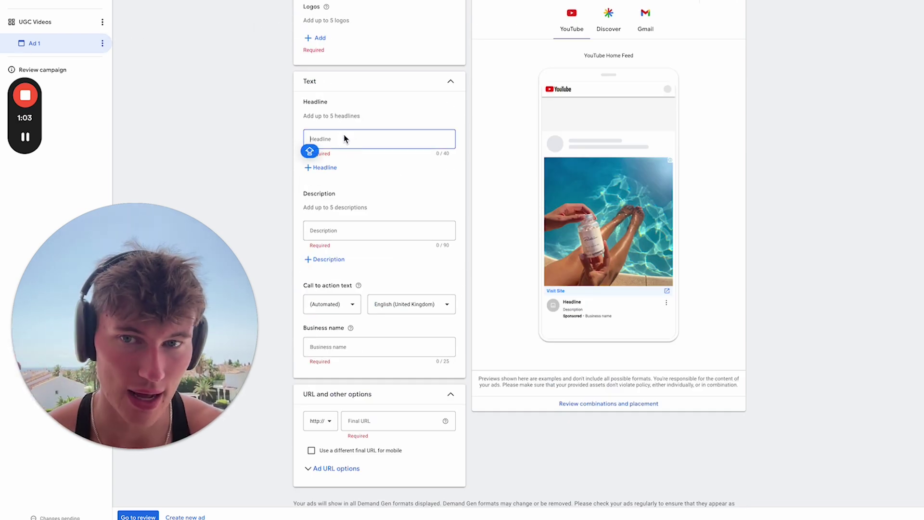
left_click(374, 236)
scroll(374, 266, "down", 1)
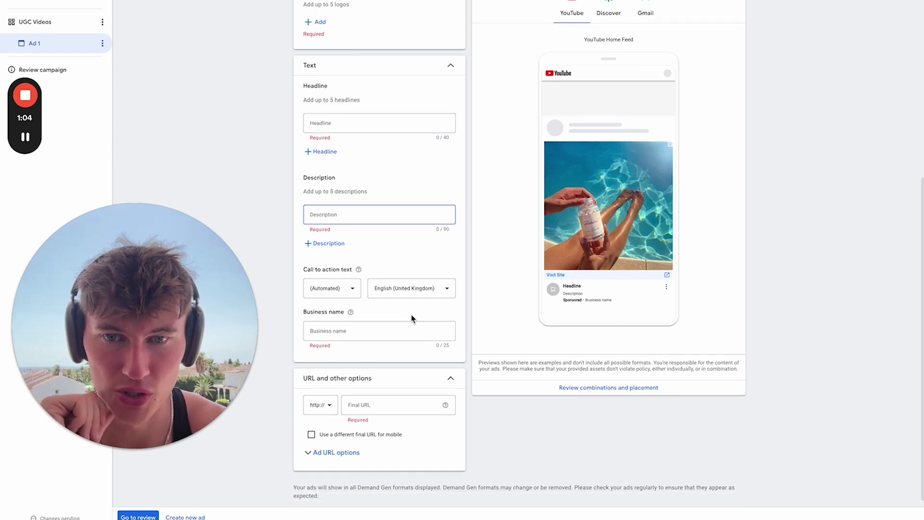
left_click(335, 298)
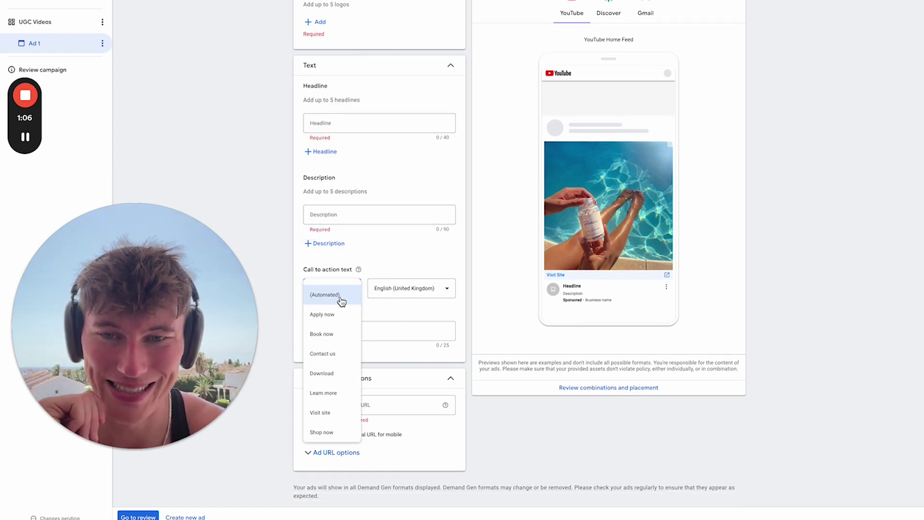
left_click(342, 431)
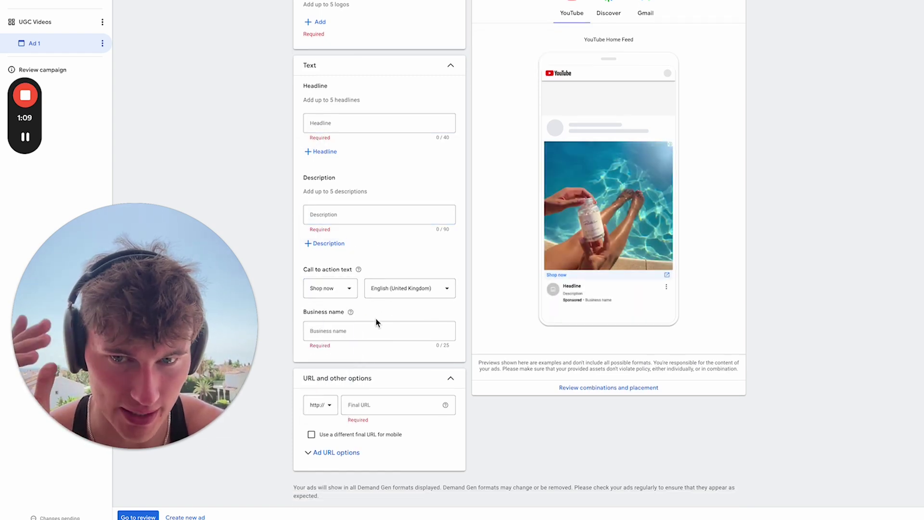
scroll(362, 332, "down", 1)
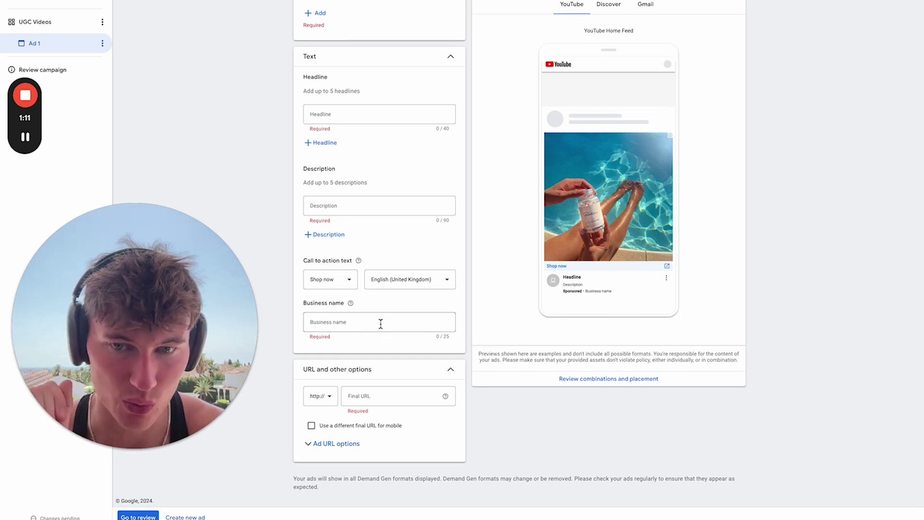
left_click(375, 396)
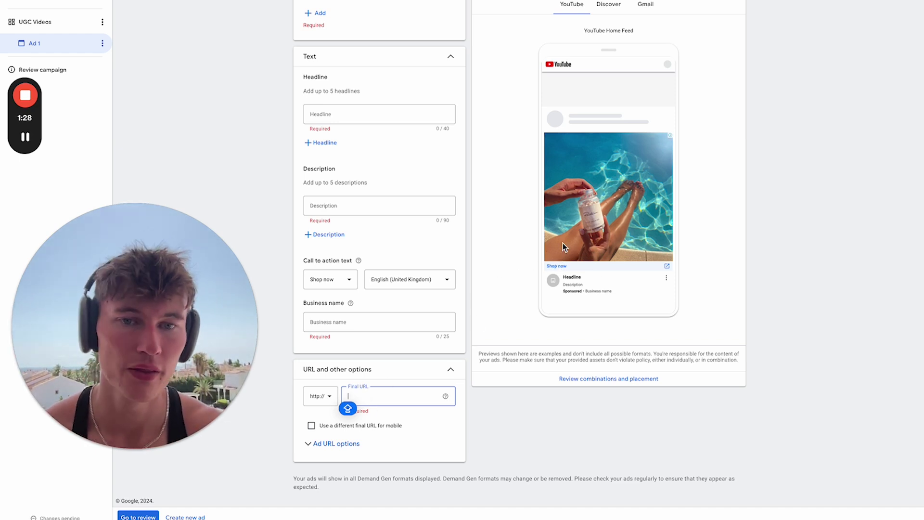
scroll(536, 273, "up", 1)
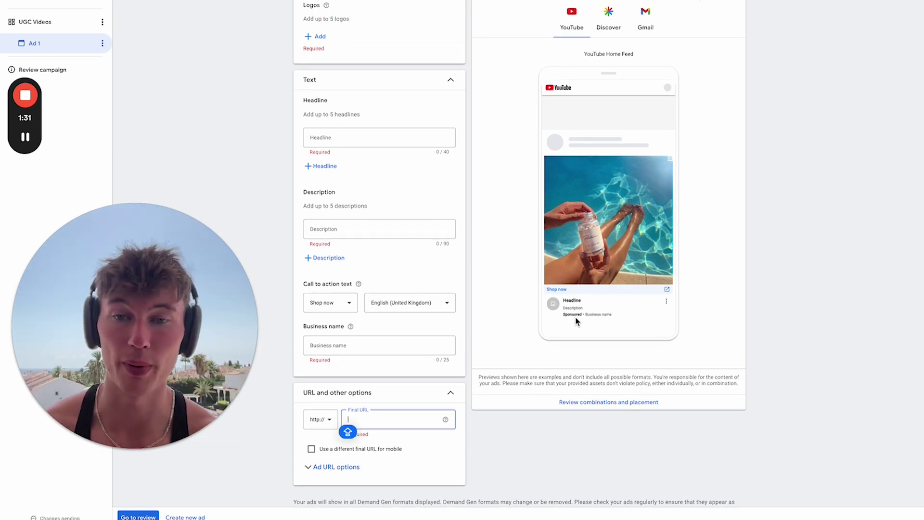
scroll(390, 261, "up", 6)
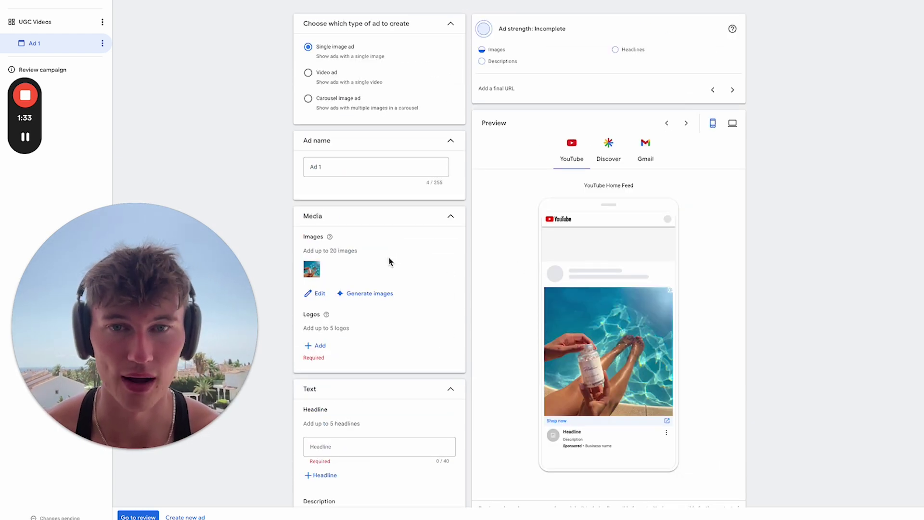
scroll(424, 313, "down", 5)
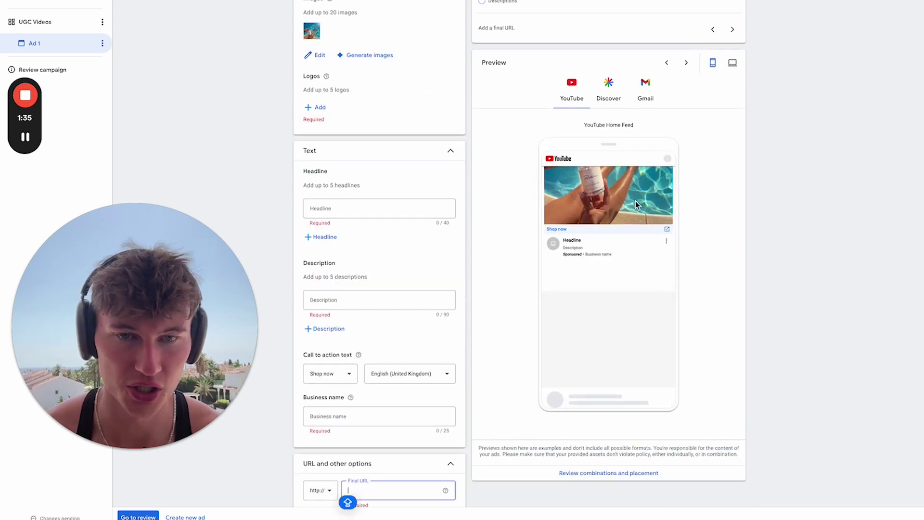
Step: Preview the pool photo ad in Discover, Gmail, YouTube desktop and the all-placement combinations view
left_click(609, 90)
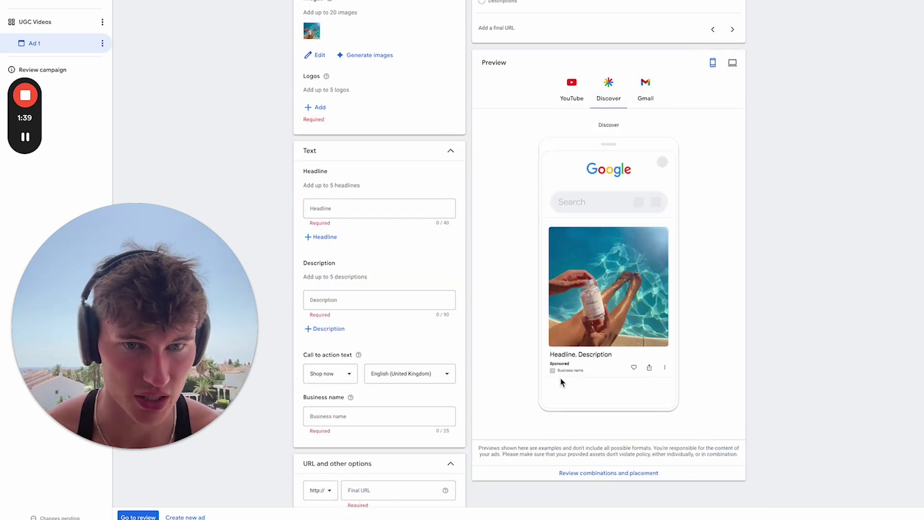
left_click(647, 94)
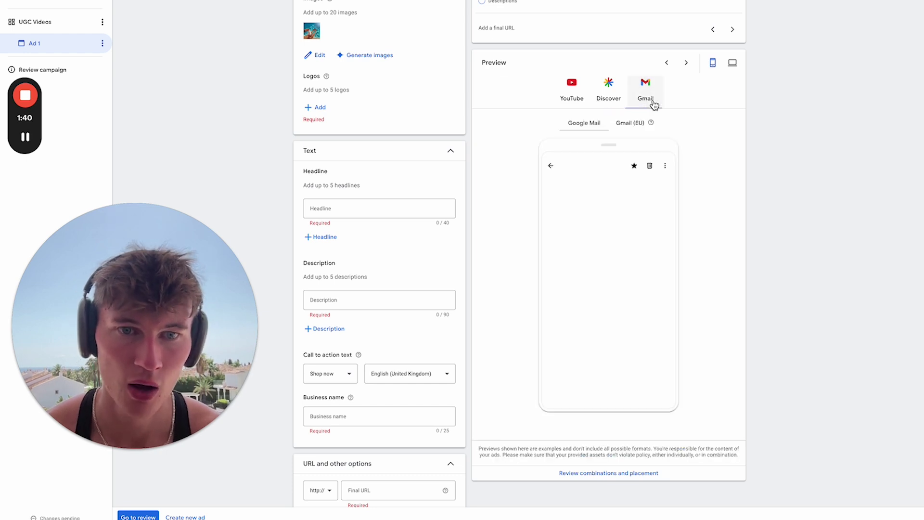
left_click(566, 86)
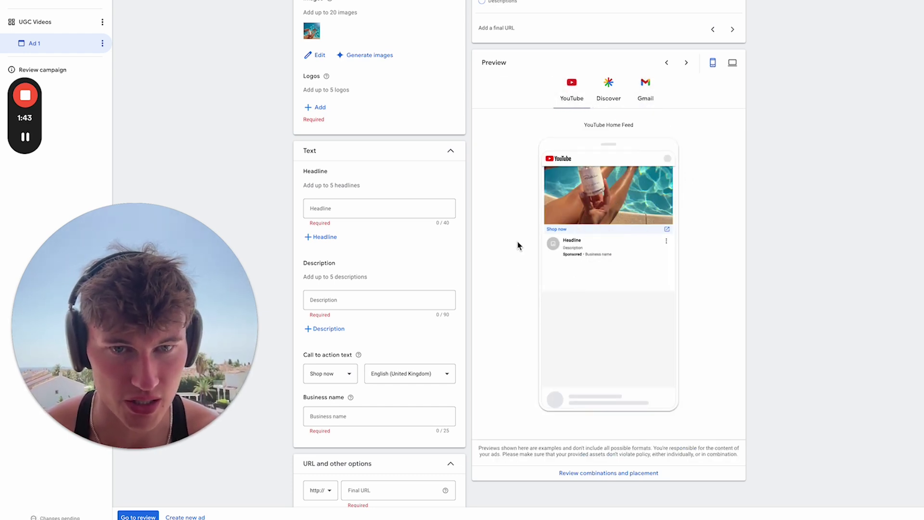
left_click(731, 65)
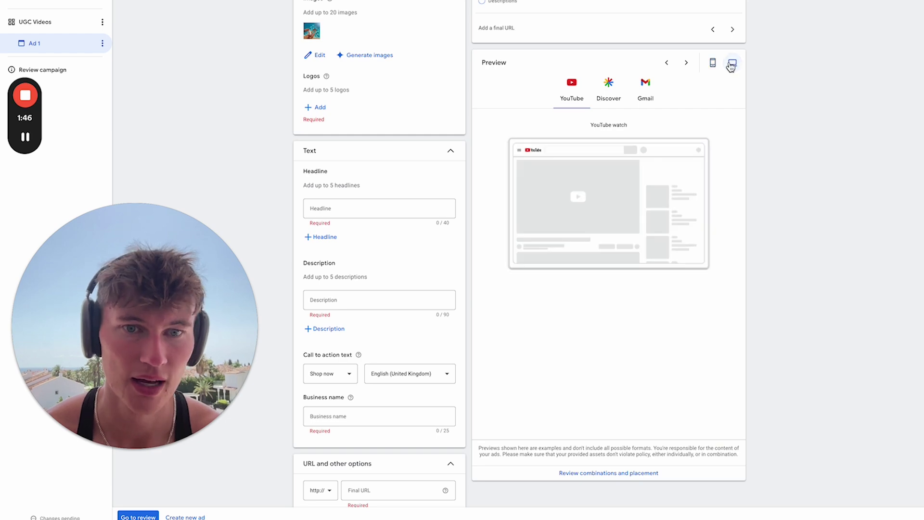
left_click(661, 474)
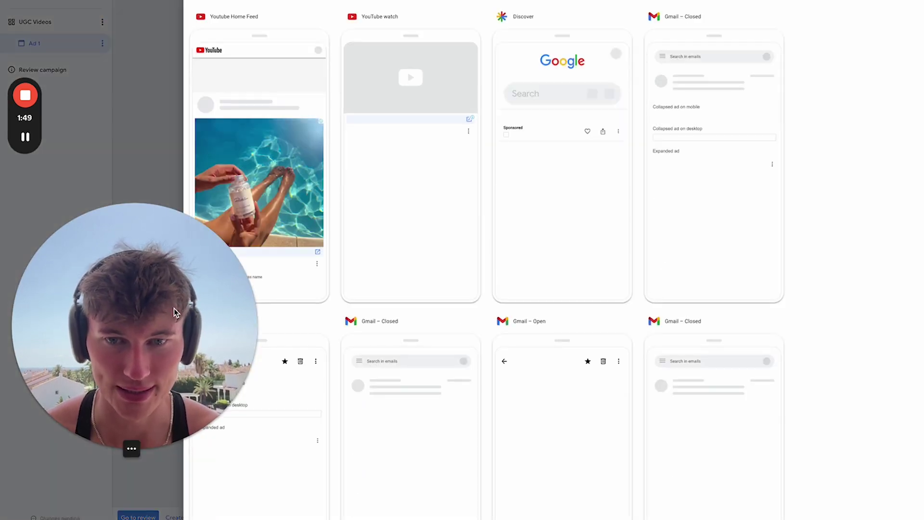
scroll(822, 315, "down", 5)
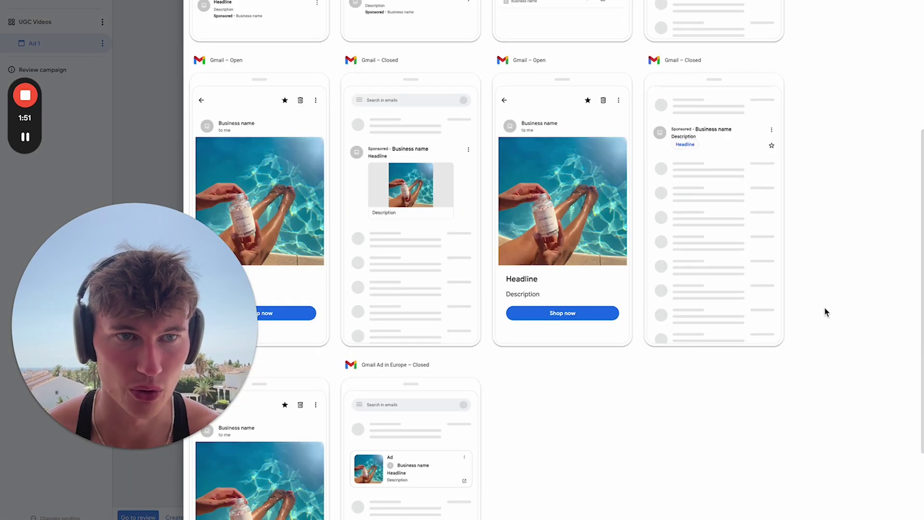
scroll(824, 328, "down", 2)
scroll(795, 315, "up", 8)
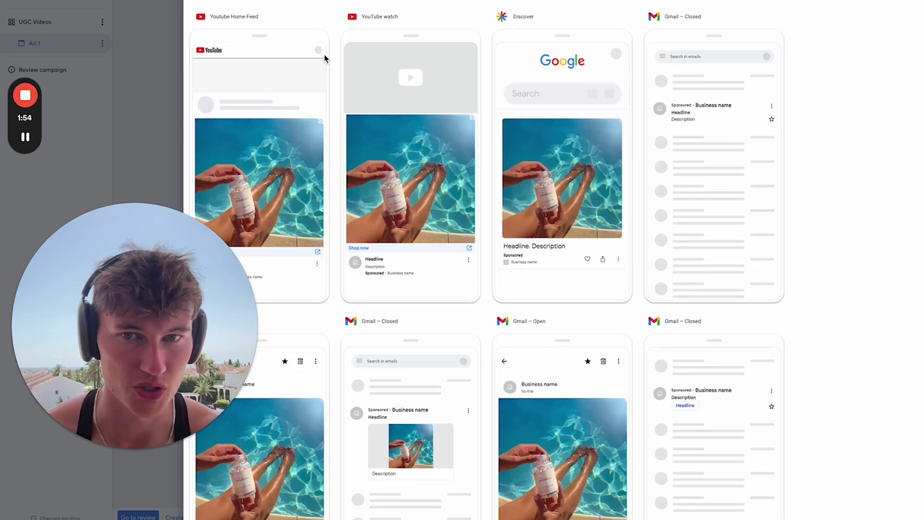
Step: Close the placements overview and switch Ad 1 back to a video ad with the Shorts video
left_click(174, 41)
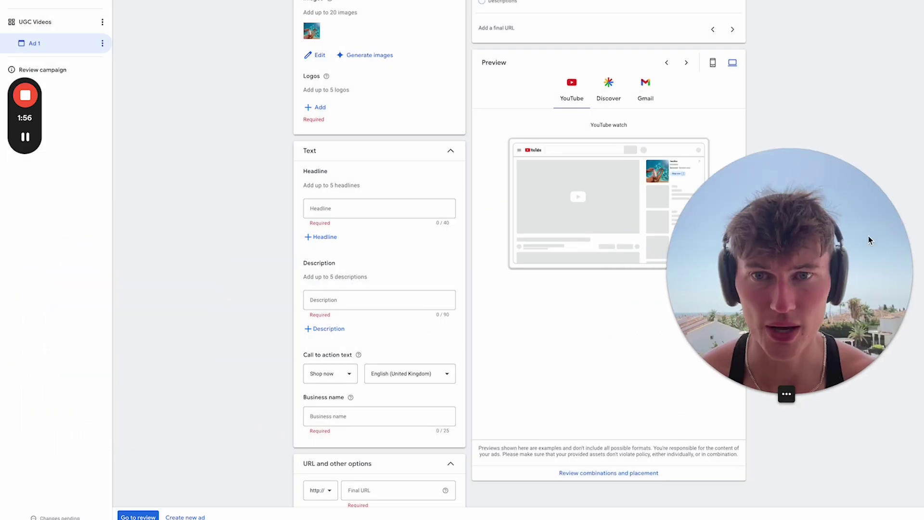
scroll(501, 256, "up", 5)
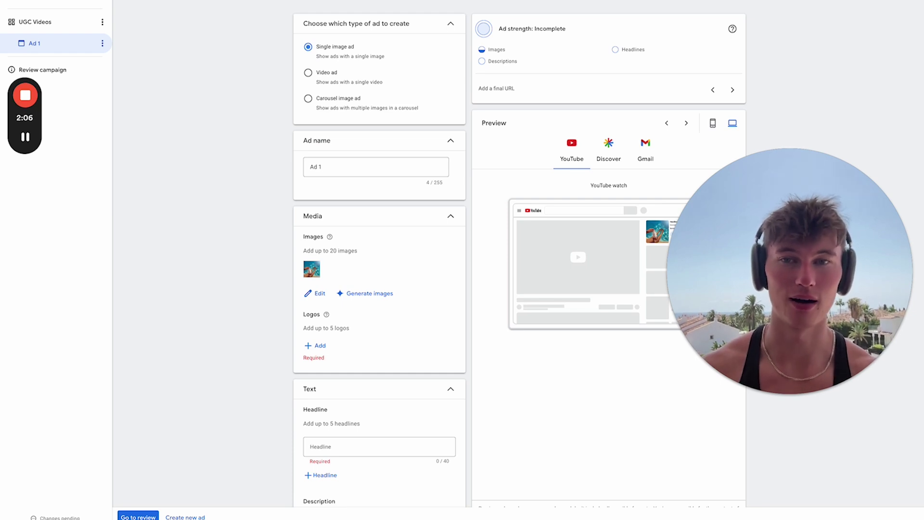
left_click(331, 72)
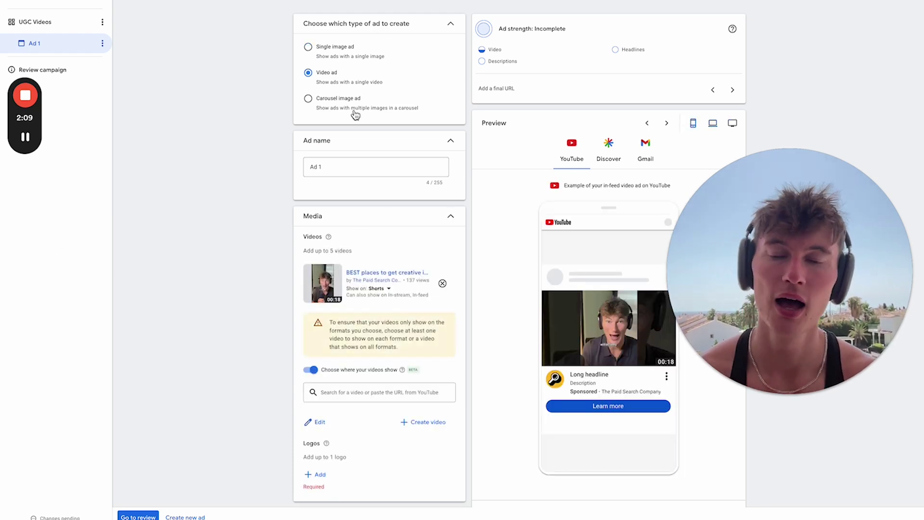